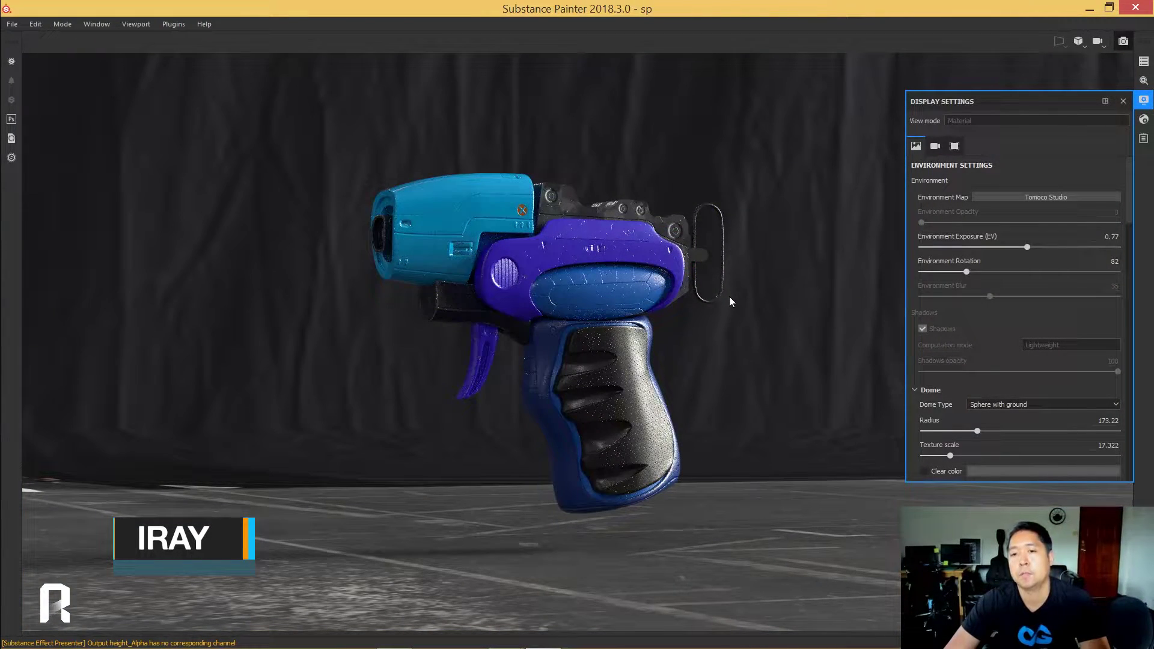
Step: Turn the Tomoco Studio environment rotation from 82 to about 84
shift+right_drag(724, 286, 718, 286)
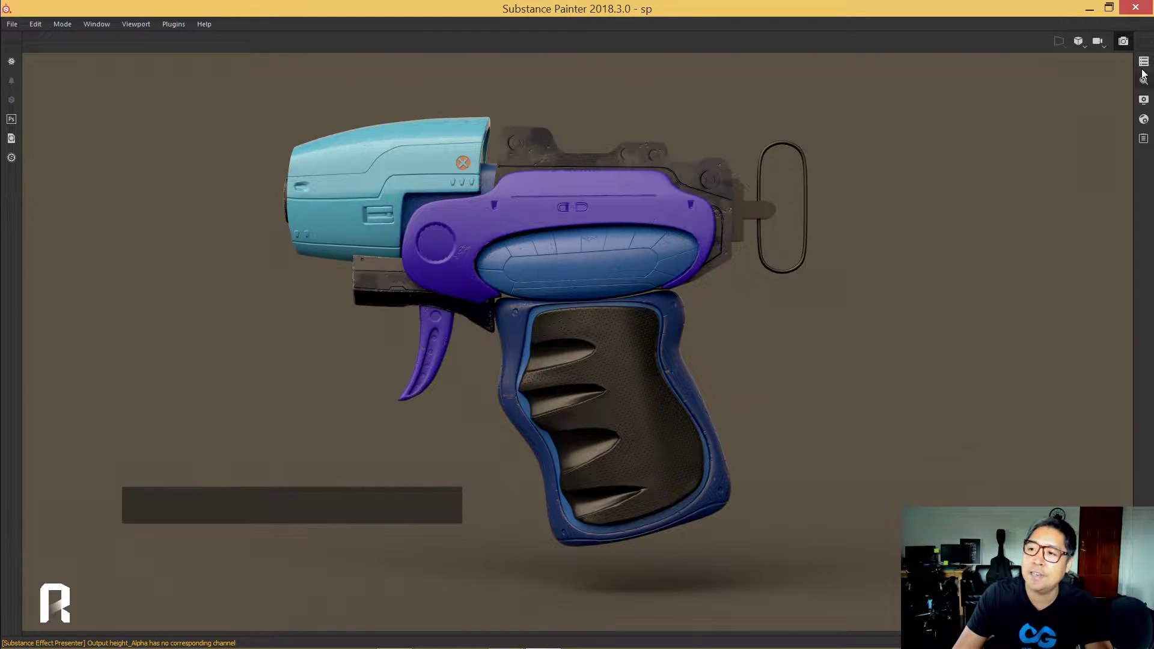
Step: Check the Iray renderer settings, pull the camera back, and orbit around the blaster
click(1143, 61)
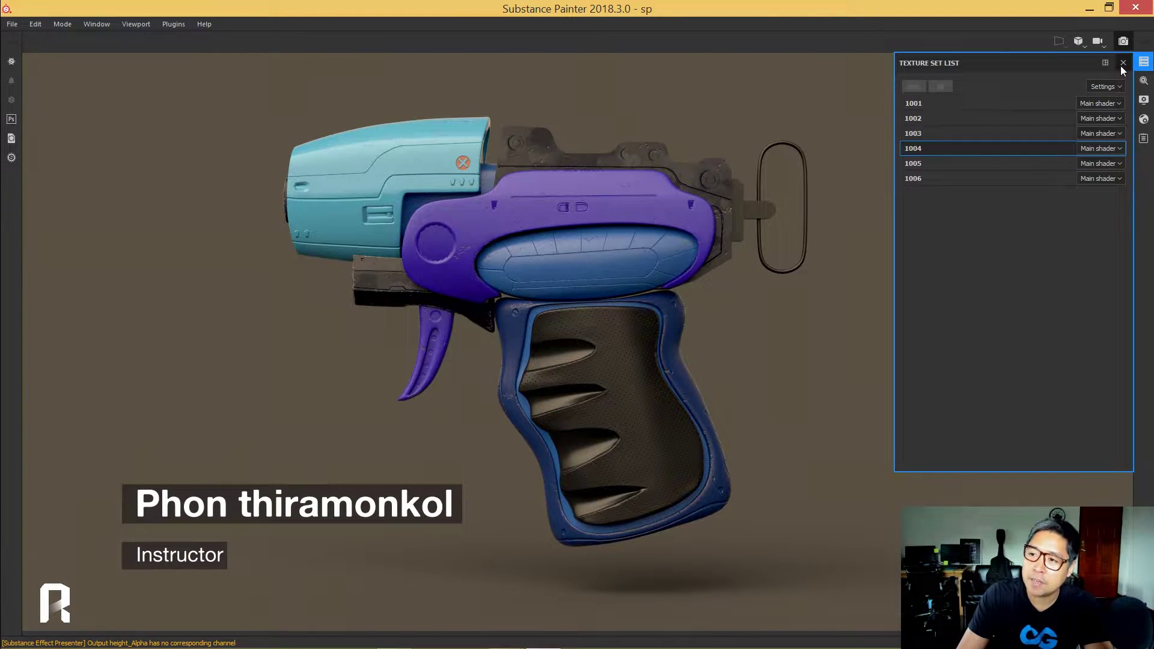
click(1120, 66)
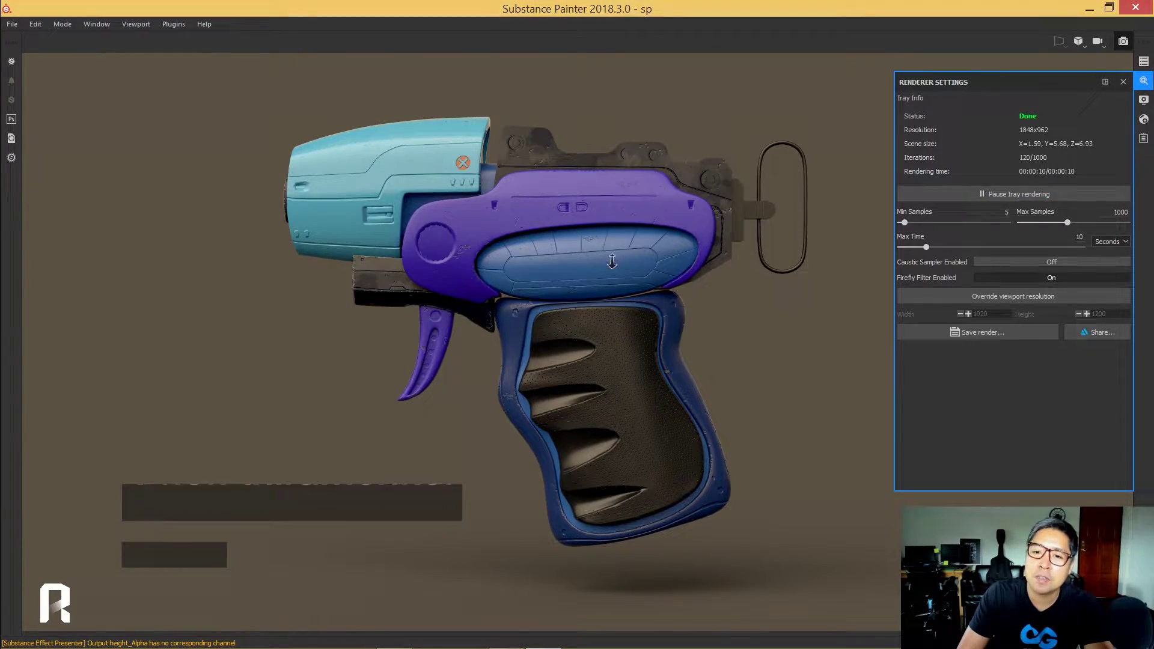
alt+right_drag(612, 261, 618, 282)
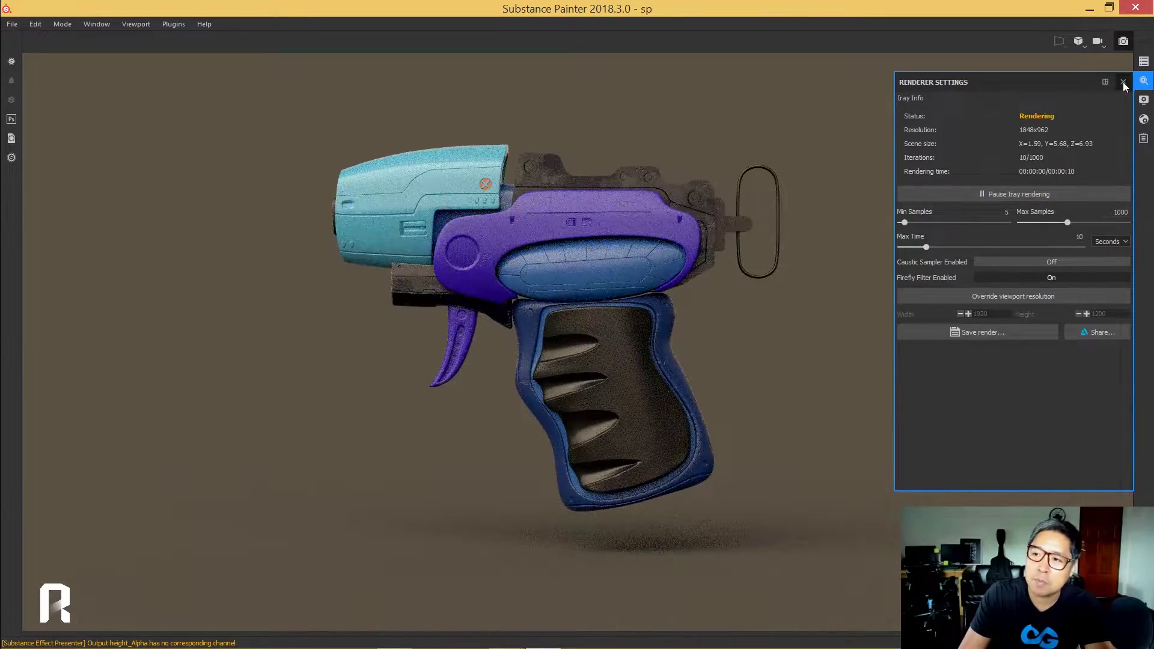
click(1122, 82)
mouse_move(732, 283)
alt+mouse_down()
mouse_move(667, 309)
mouse_move(810, 314)
mouse_move(762, 377)
alt+mouse_up()
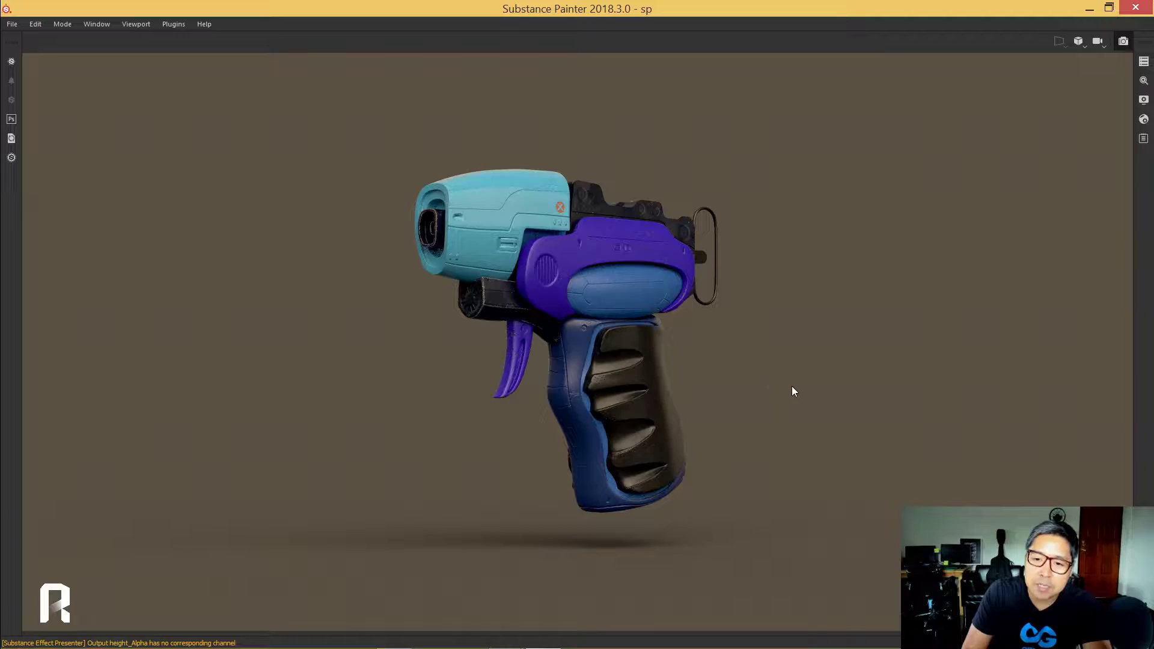
Step: Orbit the camera to adjust the viewing angle on the blaster
alt+drag(762, 364, 677, 367)
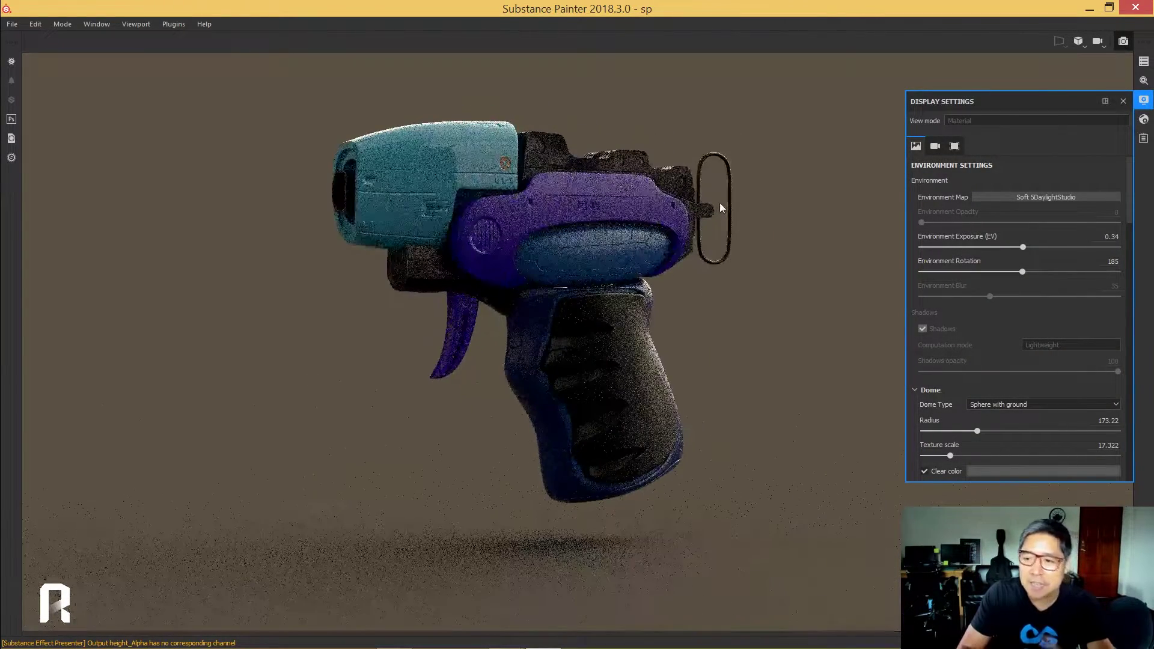
Step: Scroll down to the Dome settings and zoom out to reveal the surrounding environment
scroll(1123, 249, down, 2)
scroll(1122, 258, down, 3)
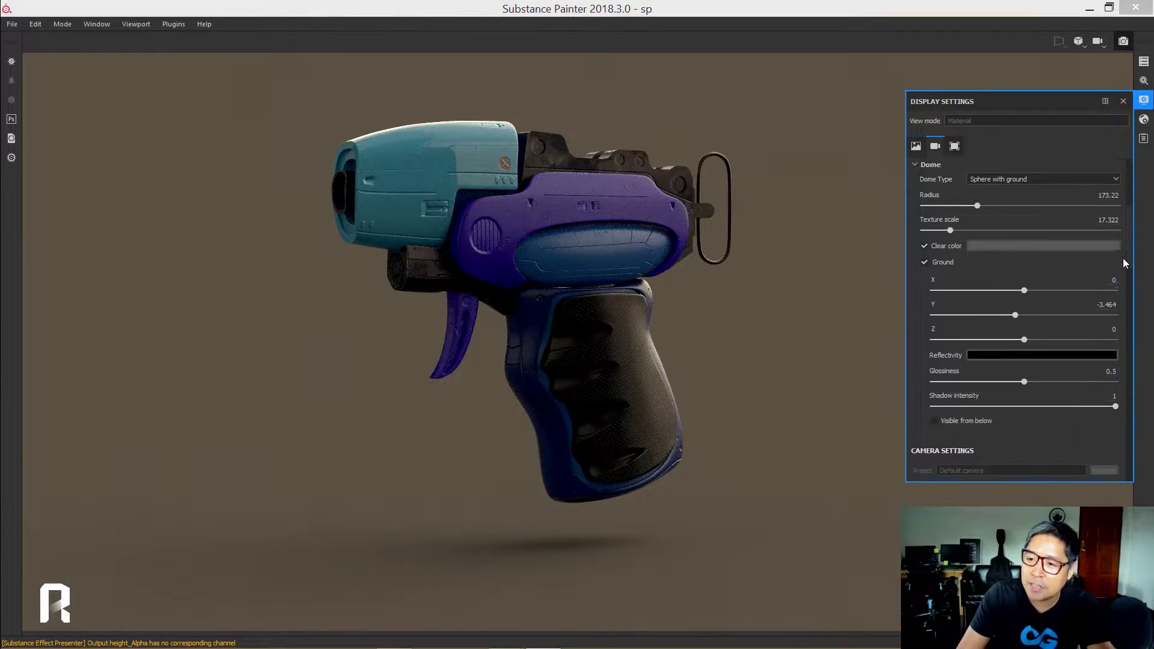
scroll(1122, 258, down, 2)
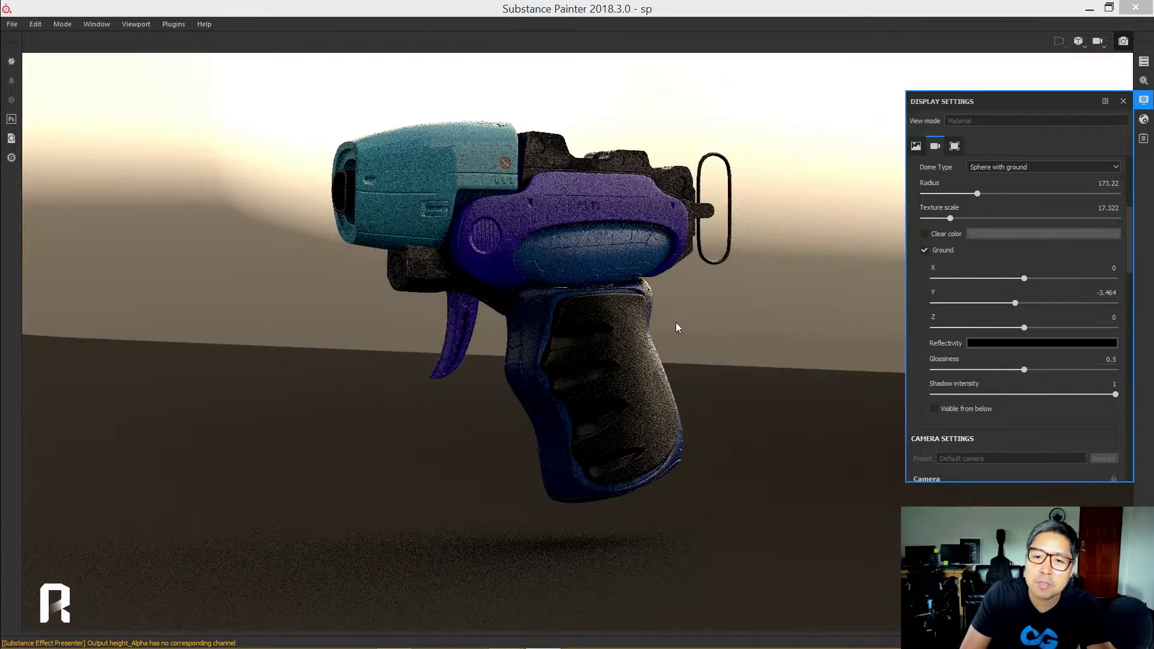
alt+right_drag(675, 322, 642, 302)
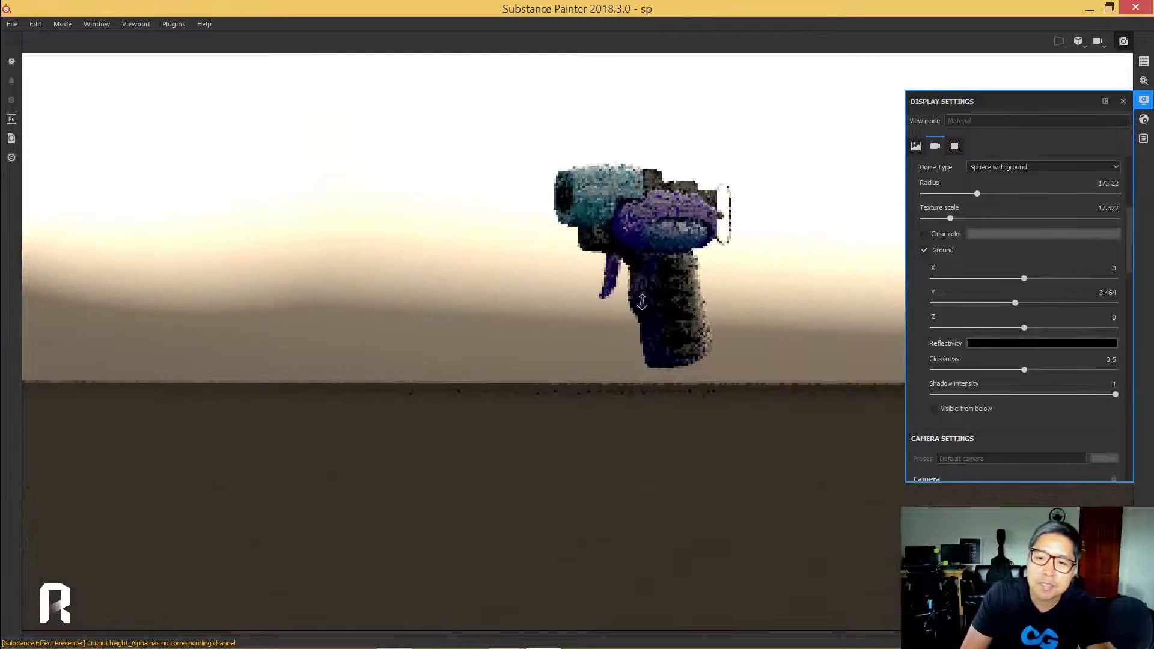
mouse_move(641, 303)
alt+mouse_down()
mouse_move(583, 363)
mouse_move(249, 336)
mouse_move(601, 336)
alt+mouse_up()
Step: Swing to an enlarged side view of the blaster, turn the environment, and frame the model
alt+right_drag(601, 337, 686, 314)
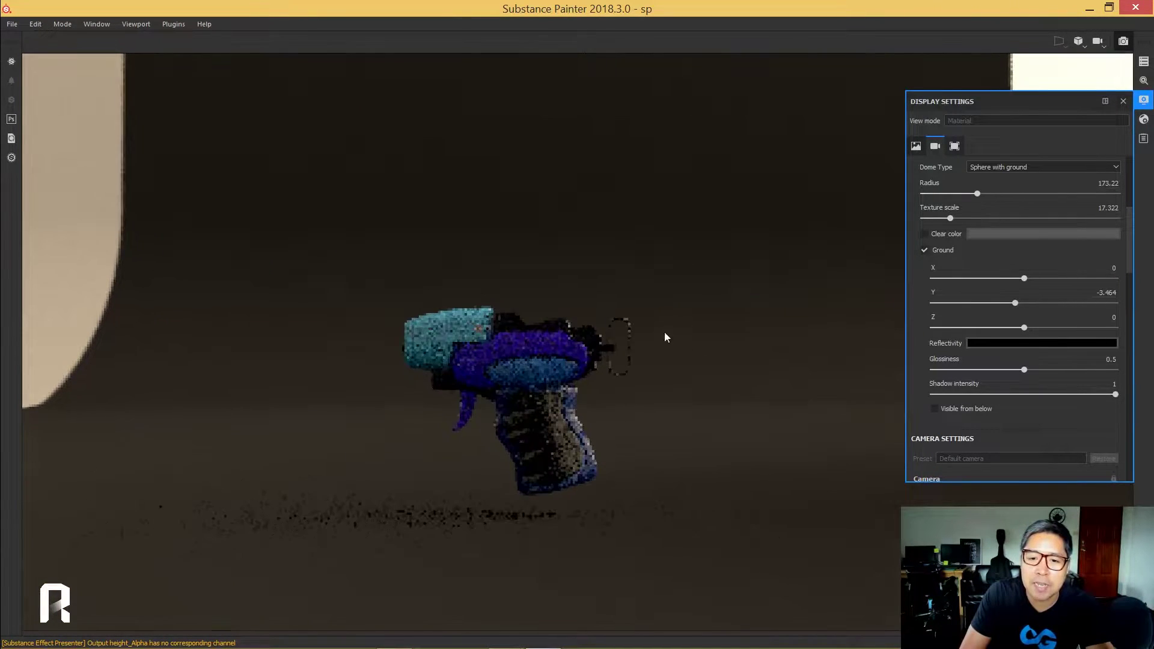
alt+drag(686, 314, 748, 342)
mouse_move(675, 330)
shift+right_down()
mouse_move(691, 322)
mouse_move(670, 320)
mouse_move(713, 381)
shift+right_up()
alt+drag(713, 381, 526, 296)
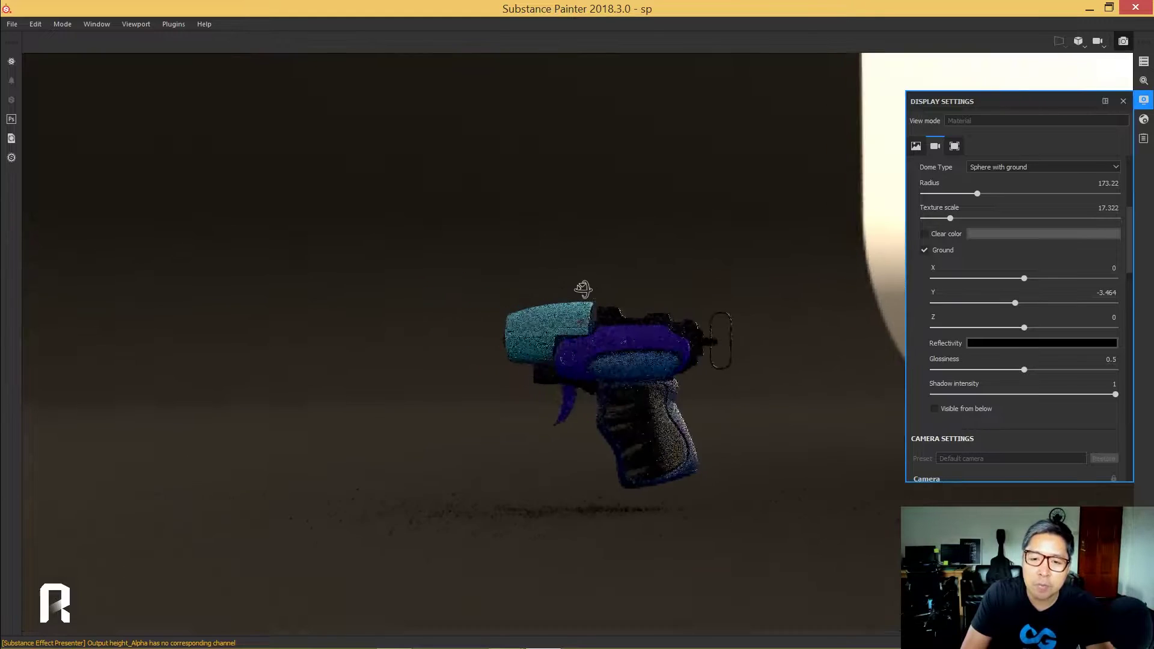
mouse_move(526, 297)
shift+right_down()
mouse_move(601, 306)
mouse_move(606, 288)
shift+right_up()
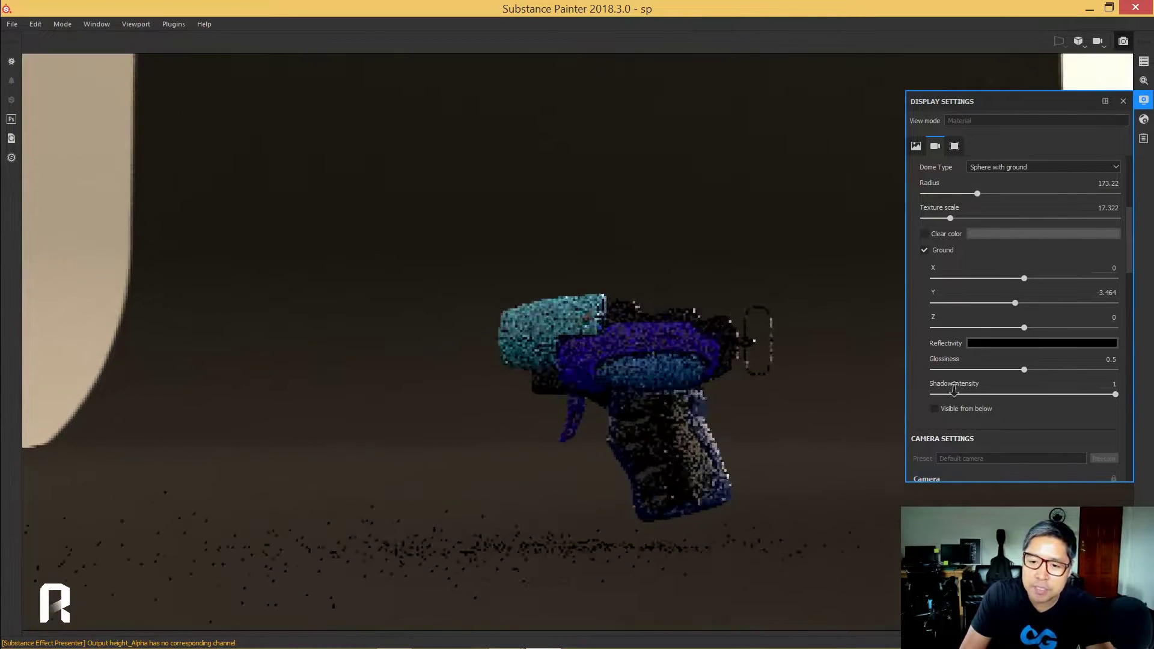
key(f)
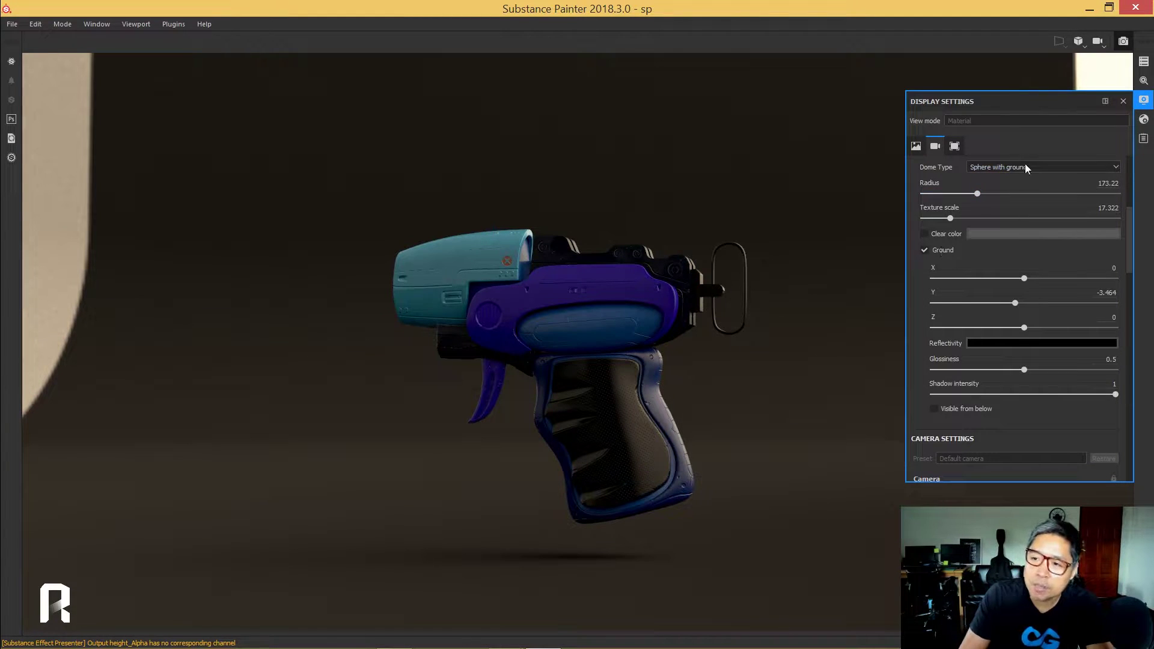
Step: Switch to the Soft 2RingHighContrast environment map and rotate it to about 324
drag(1129, 255, 1132, 200)
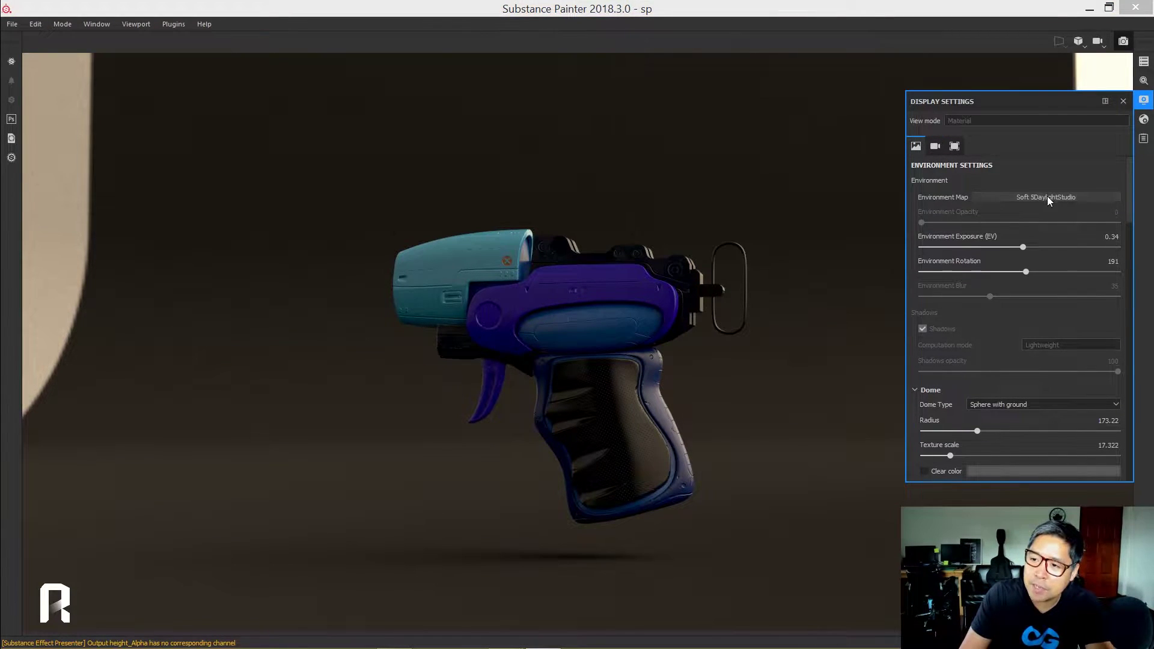
click(1048, 199)
click(1121, 308)
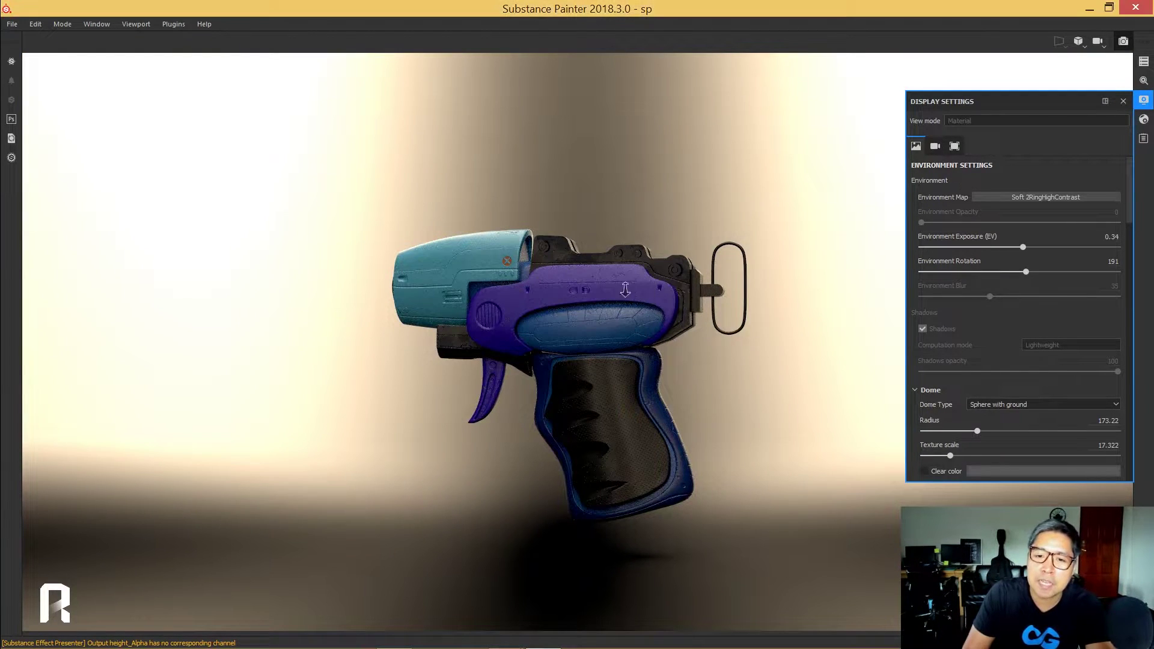
shift+right_drag(625, 290, 679, 335)
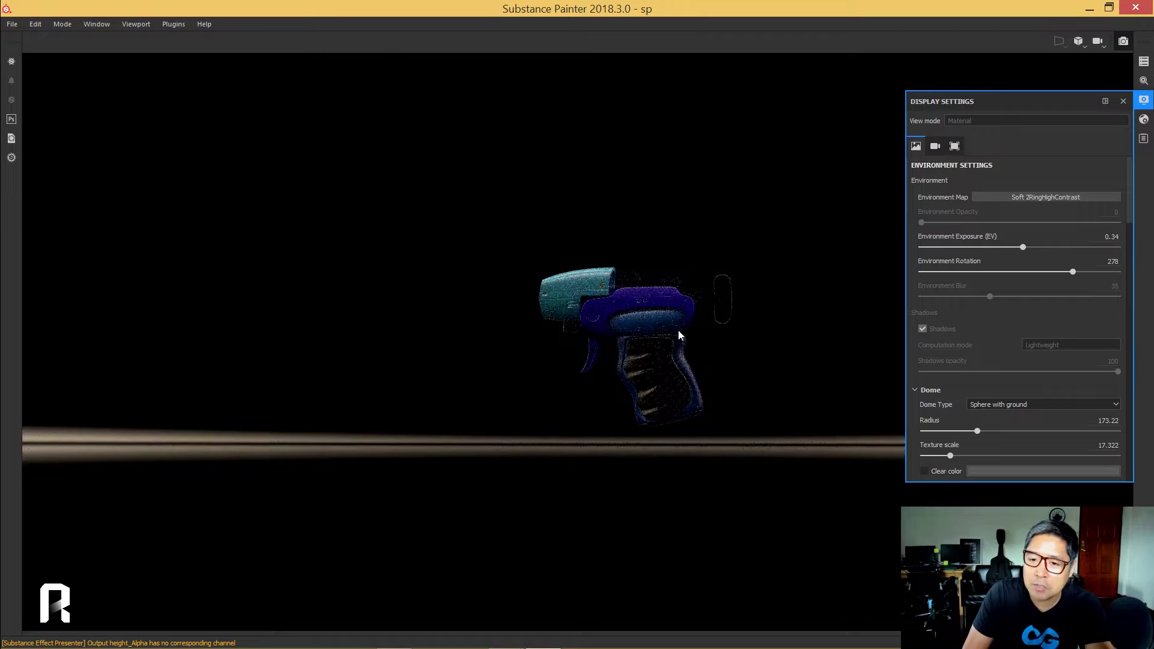
scroll(679, 336, up, 5)
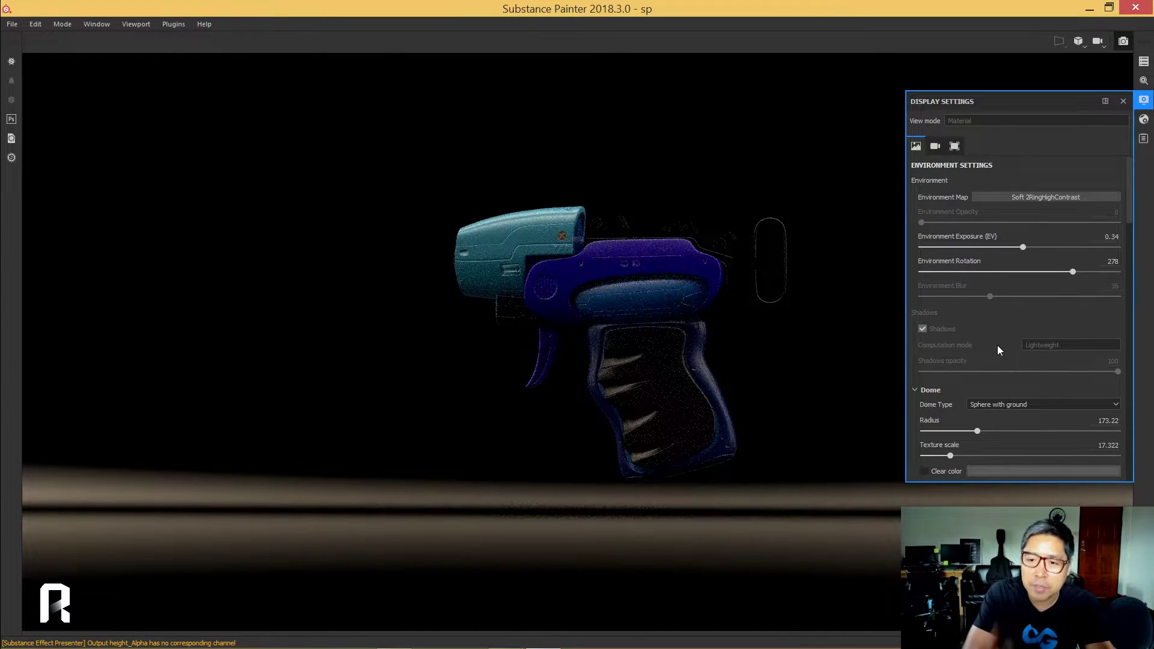
mouse_move(693, 283)
shift+right_down()
mouse_move(688, 306)
mouse_move(718, 301)
mouse_move(723, 280)
shift+right_up()
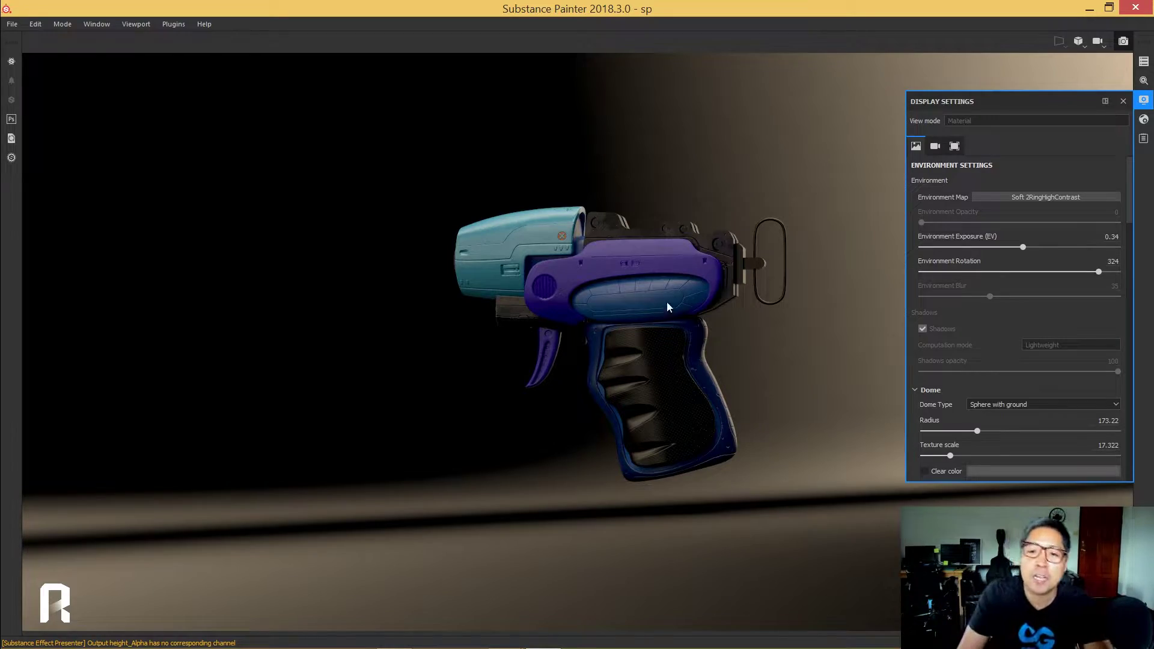
Step: Zoom and pan in on the blaster, and raise environment exposure to 0.77
mouse_move(831, 317)
alt+right_down()
mouse_move(741, 300)
mouse_move(741, 325)
mouse_move(707, 309)
alt+right_up()
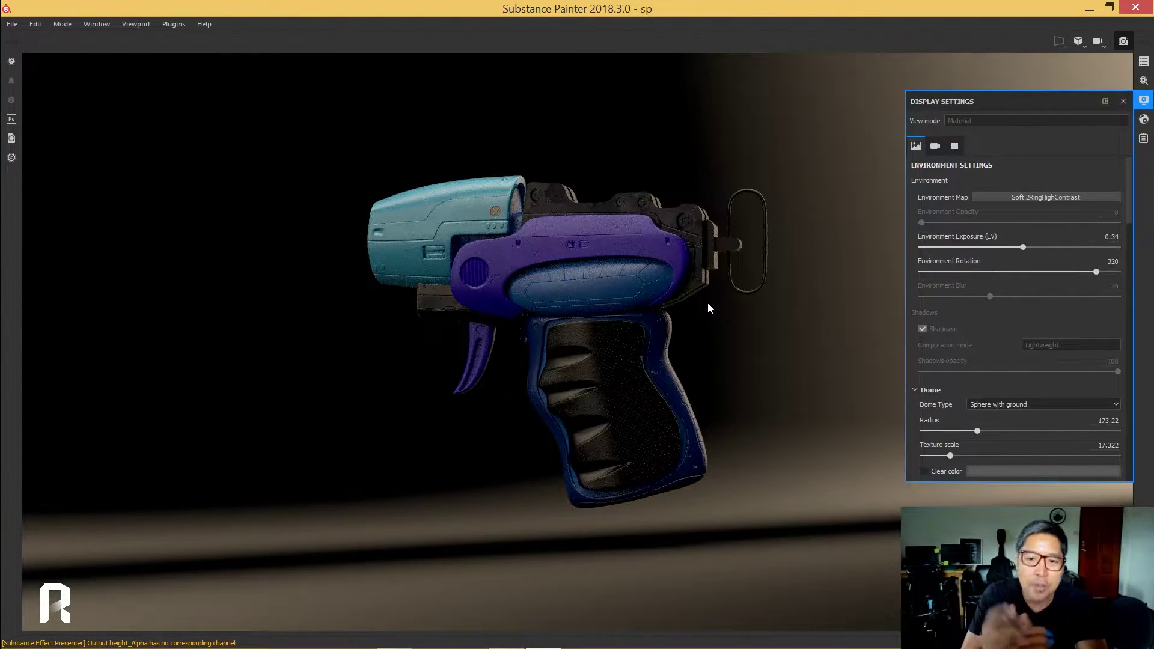
alt+middle_drag(707, 308, 664, 331)
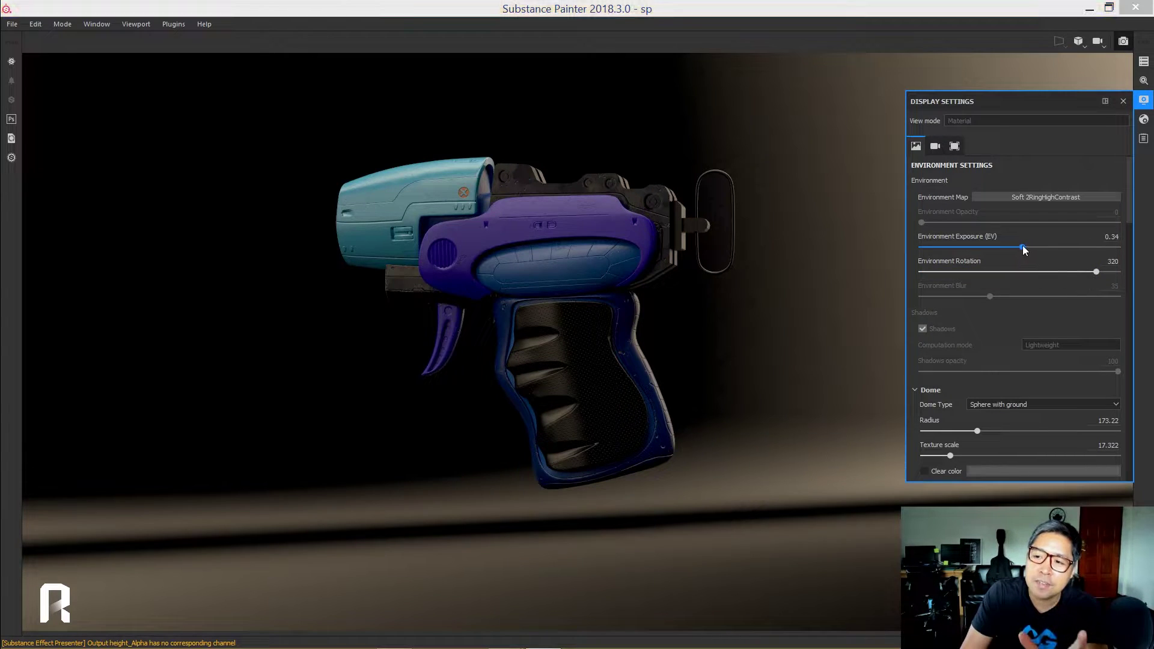
drag(1020, 251, 1019, 250)
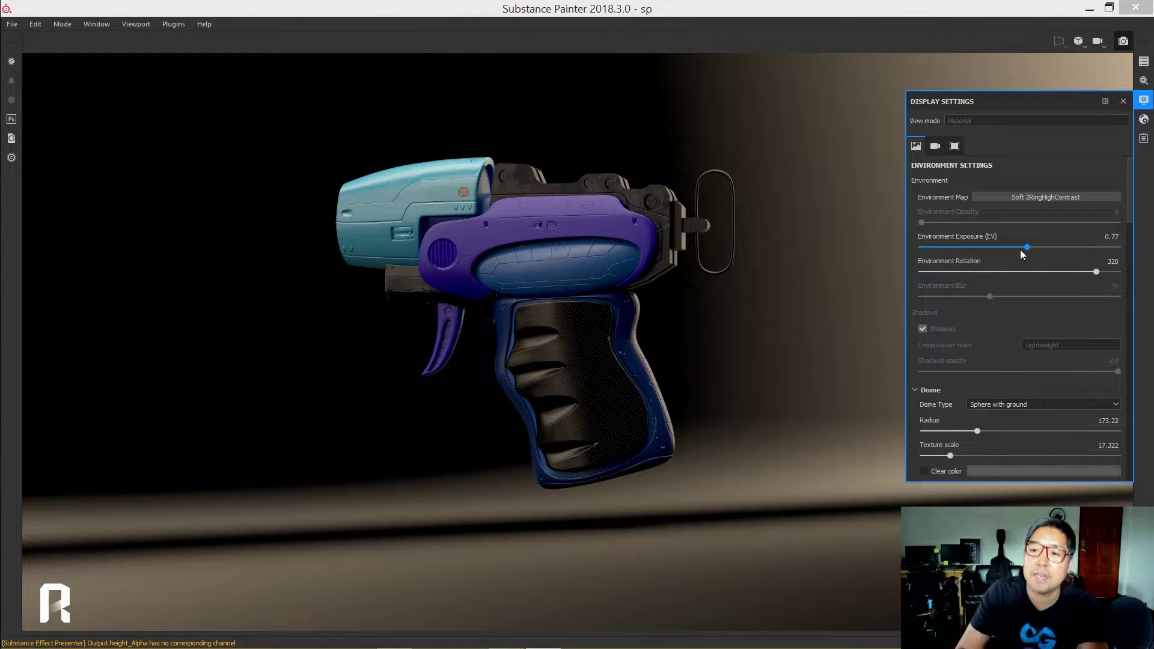
Step: Toggle Ground and Clear color in the Dome settings, then apply Soft 4TubeBank 2BlackFlags
scroll(1126, 220, down, 1)
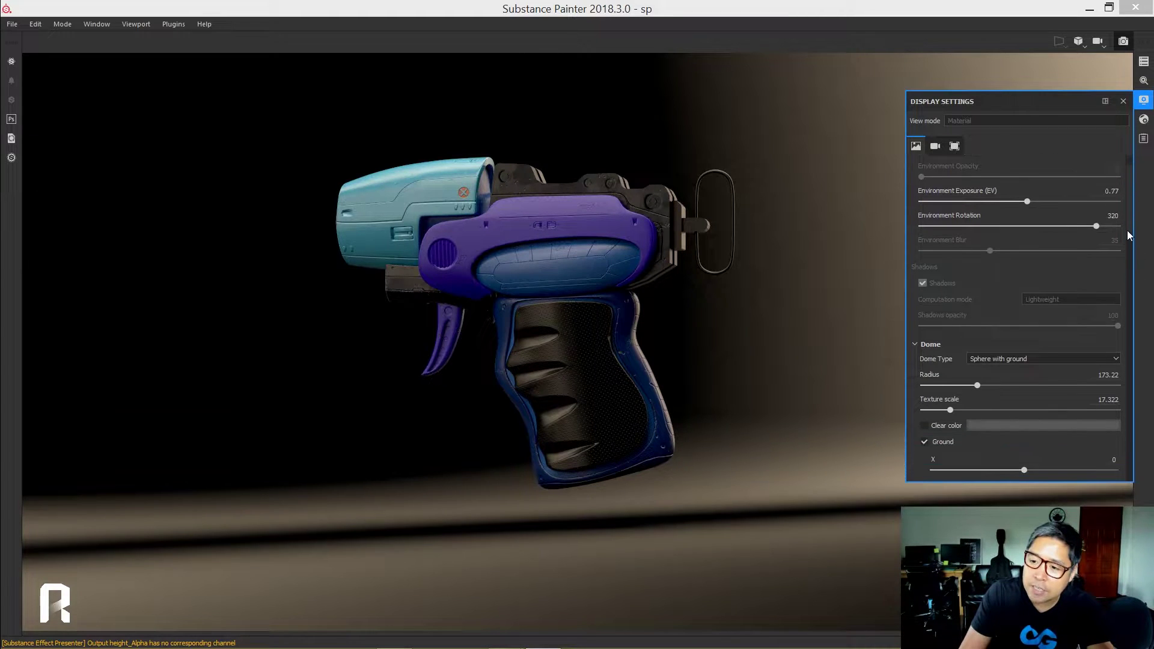
scroll(1123, 246, down, 3)
scroll(1123, 257, down, 1)
click(925, 295)
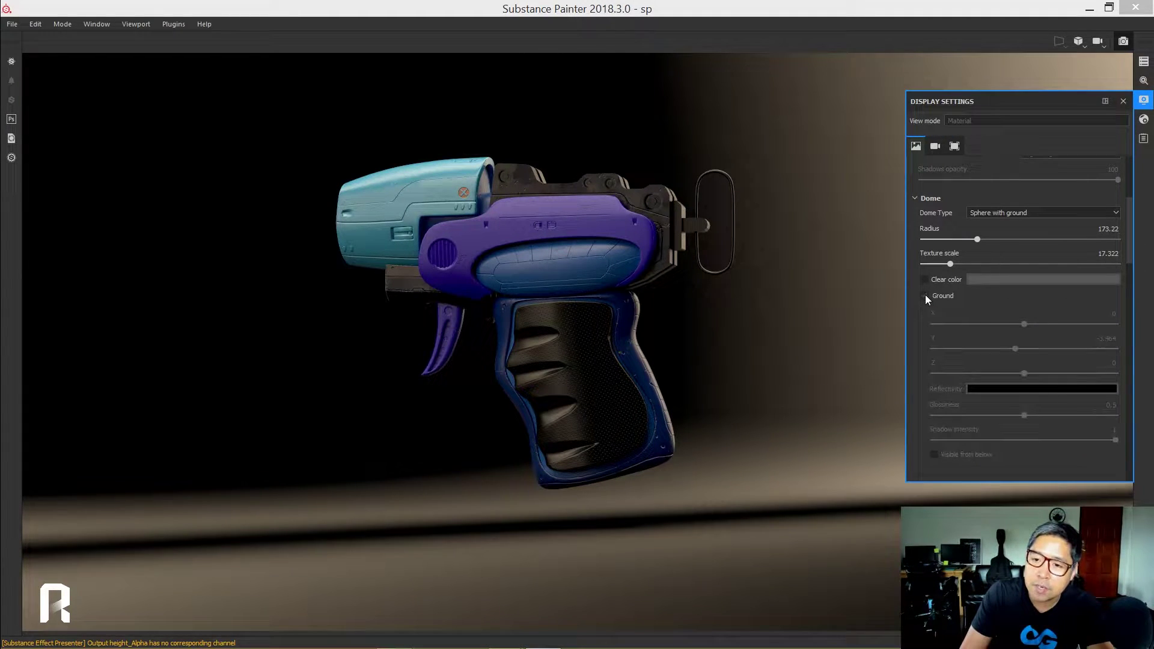
click(925, 295)
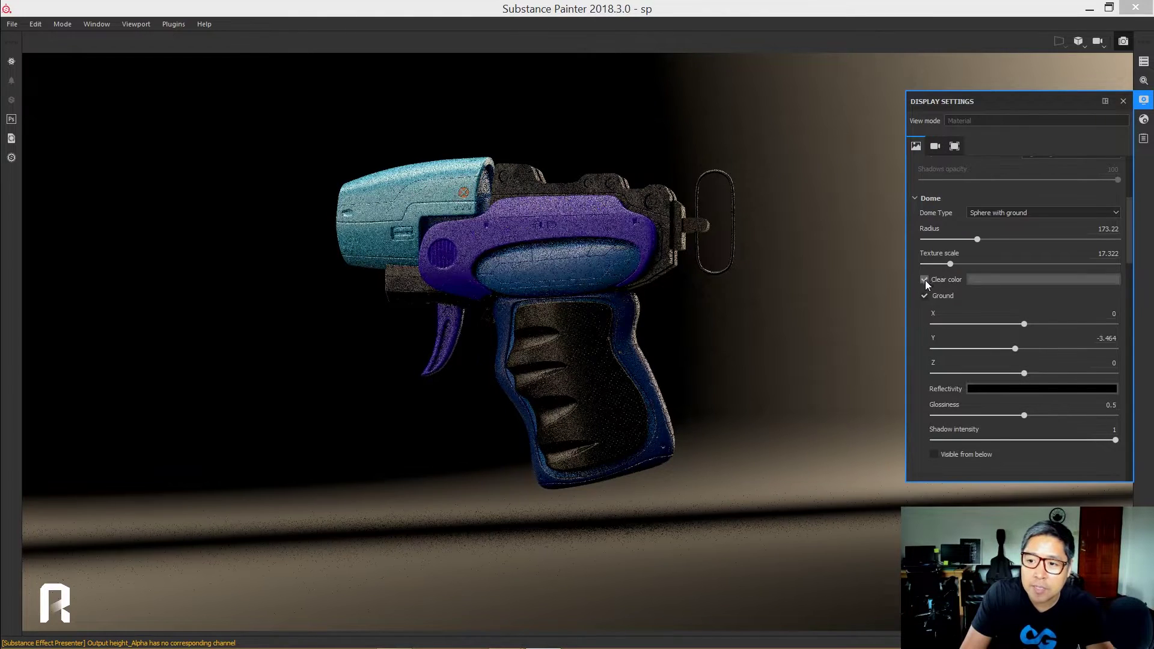
click(924, 279)
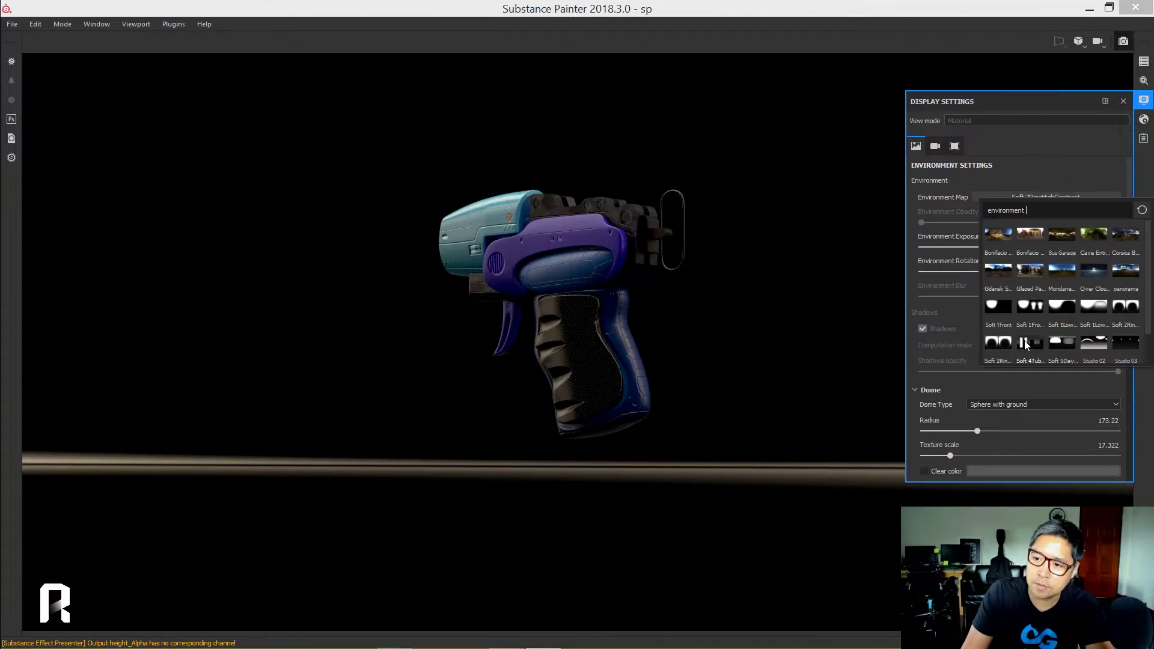
click(1025, 341)
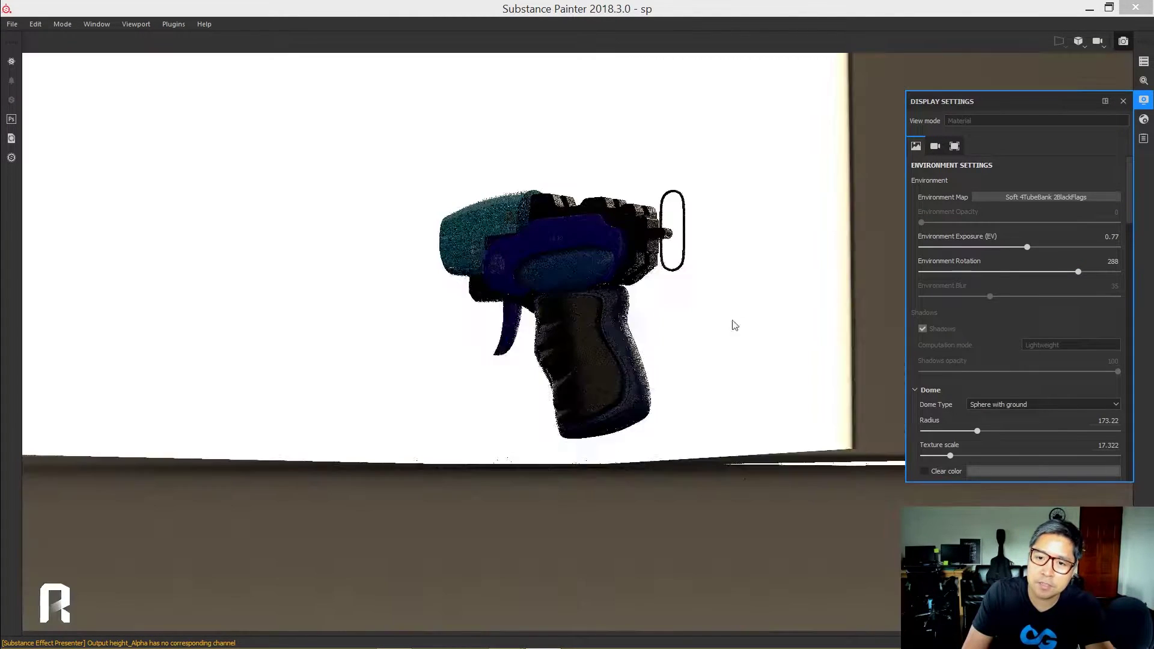
Step: Orbit to a lower angle and turn the 4TubeBank environment to rotation 9
alt+drag(829, 326, 456, 297)
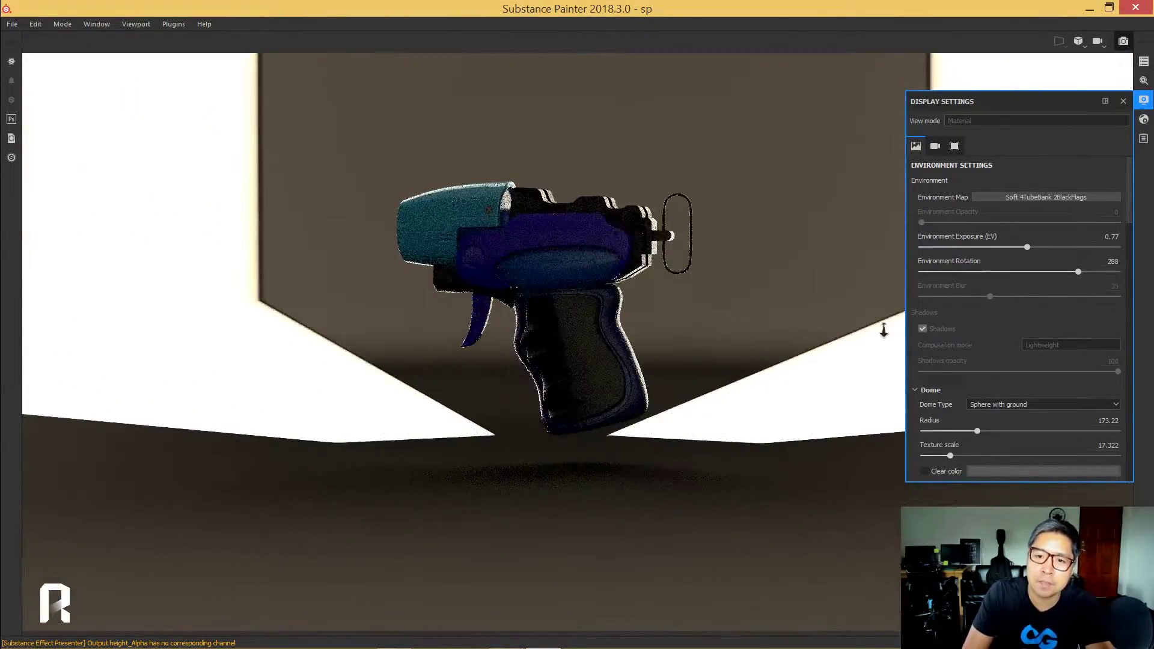
mouse_move(456, 296)
shift+right_down()
mouse_move(755, 303)
mouse_move(750, 318)
shift+right_up()
alt+drag(733, 341, 741, 337)
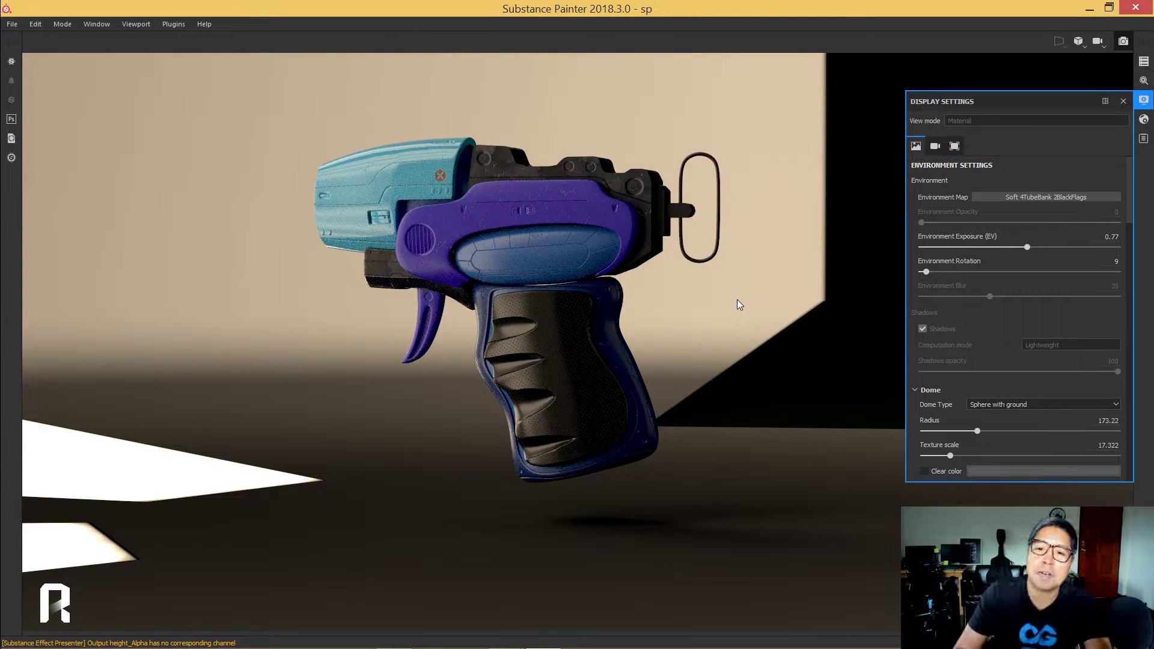
click(1041, 193)
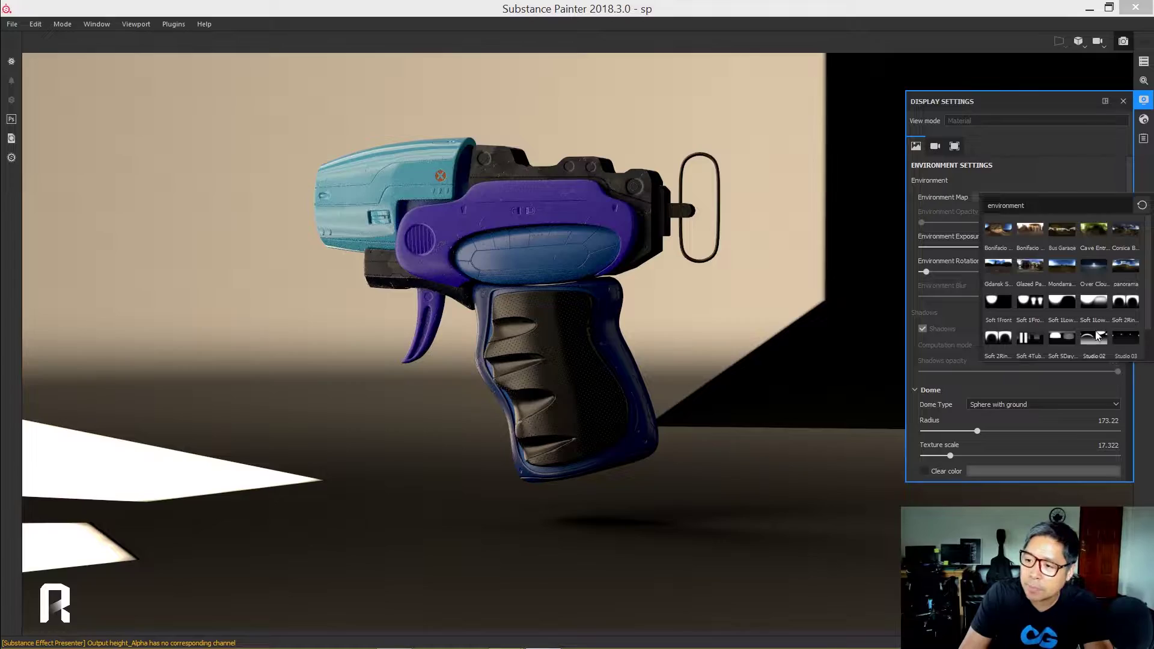
Step: Apply the Bus Garage environment map and rotate it to 43 behind the blaster
click(1057, 232)
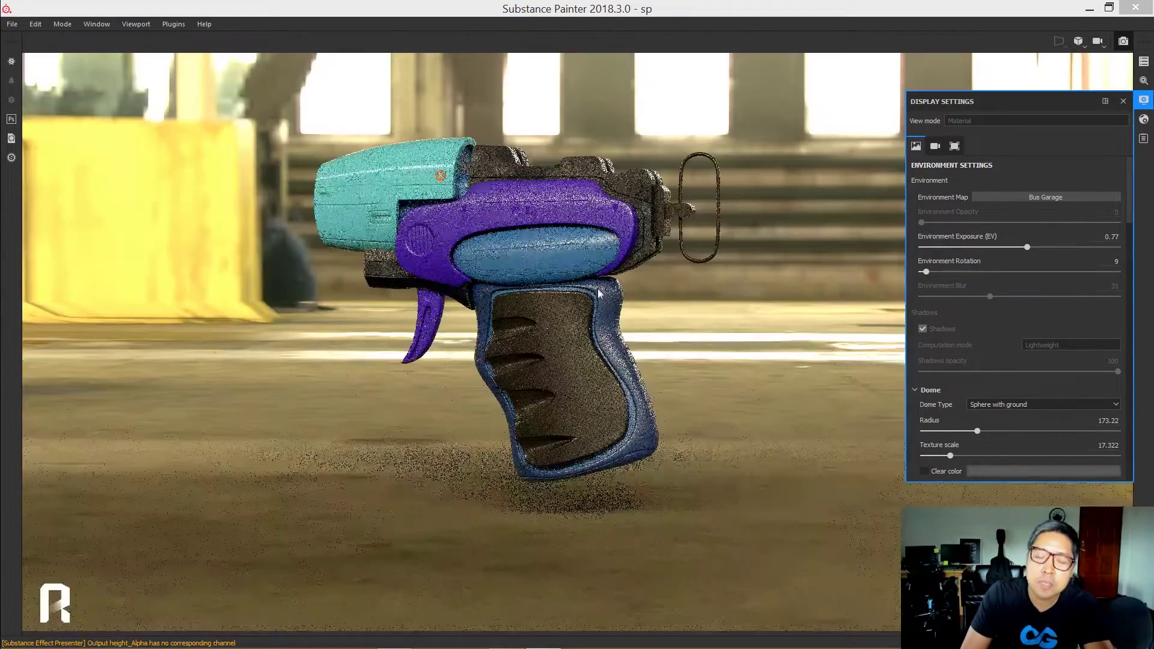
alt+drag(708, 311, 651, 296)
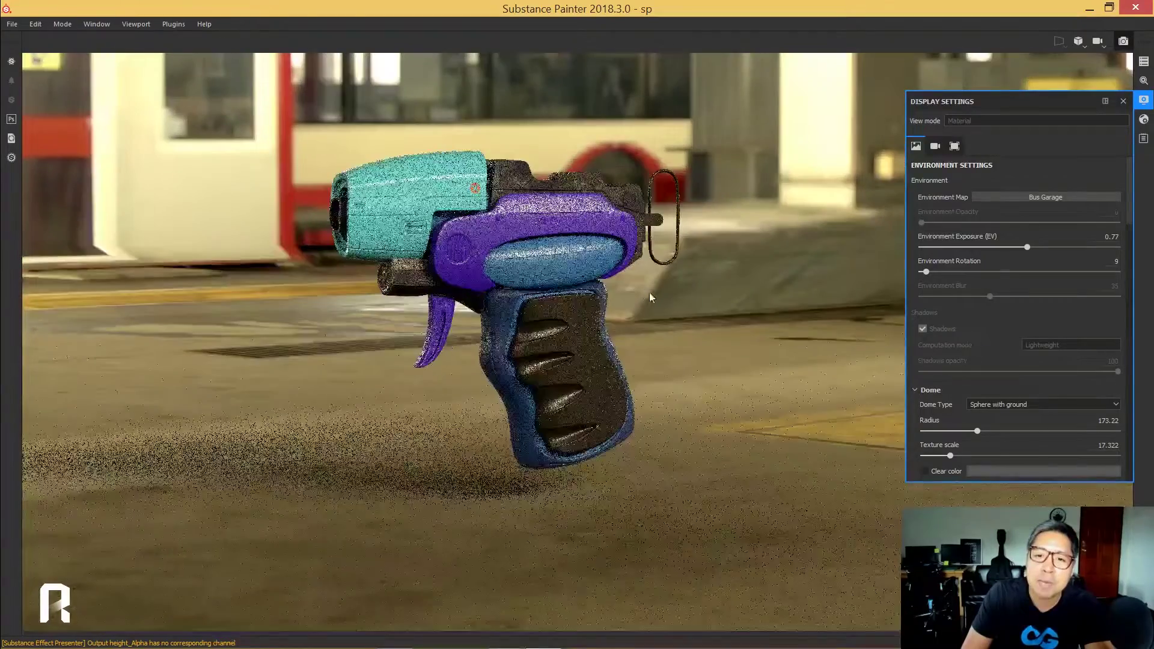
shift+right_drag(650, 297, 654, 240)
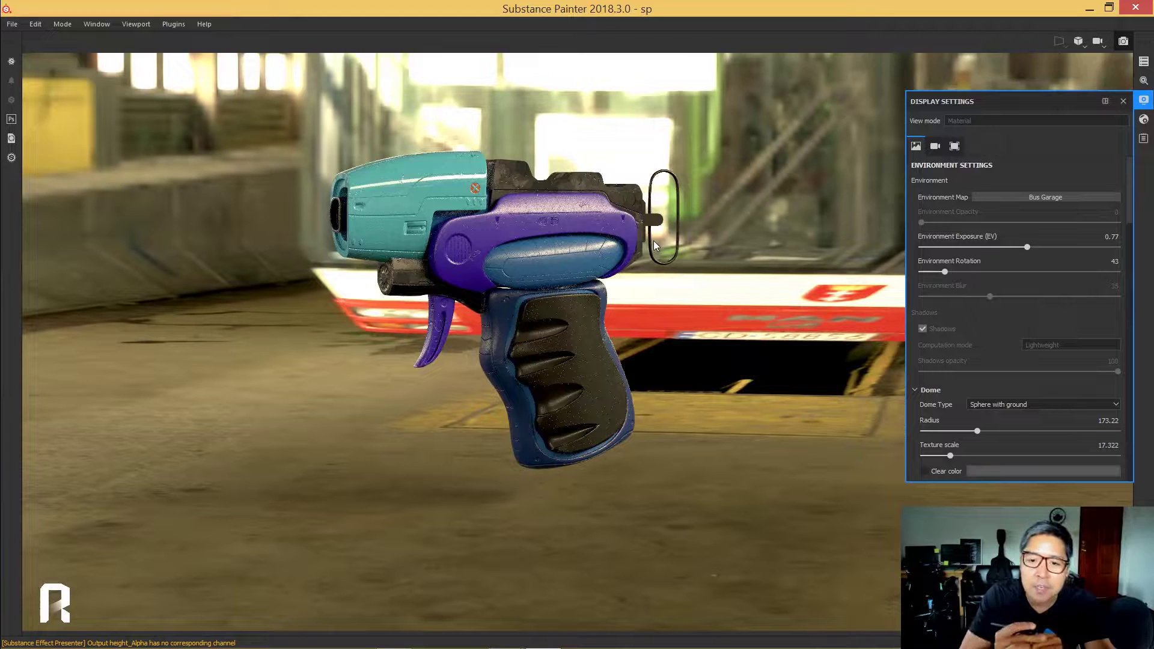
Step: Switch to the Studio 05 environment and frame a close side view of the blaster
click(1022, 197)
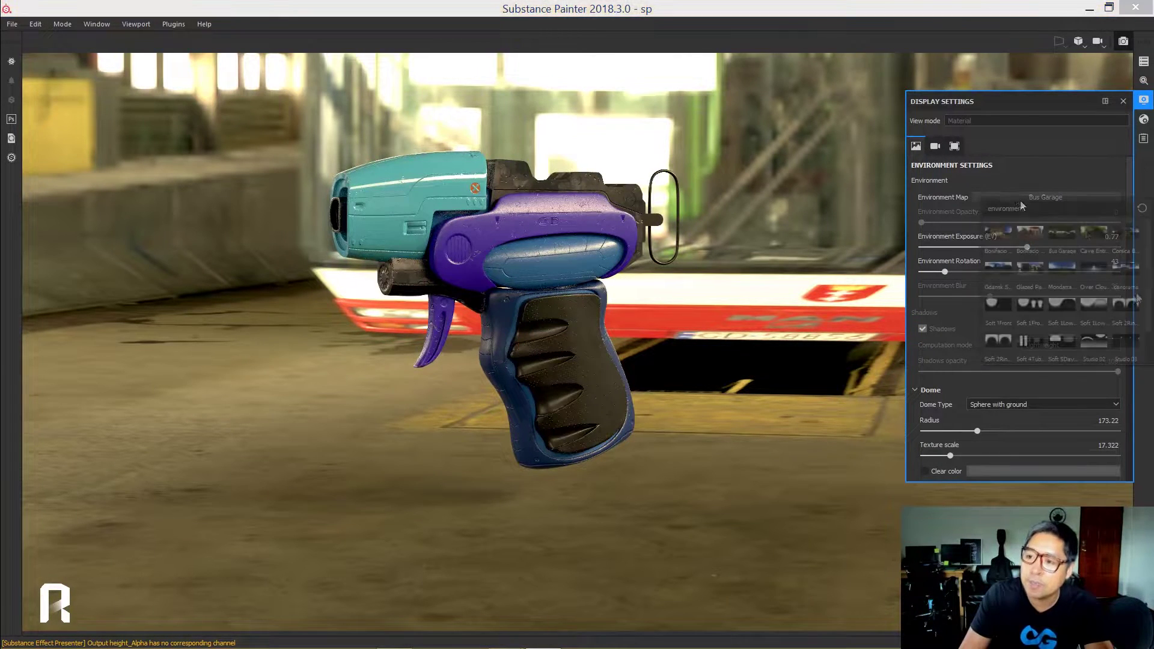
click(1007, 341)
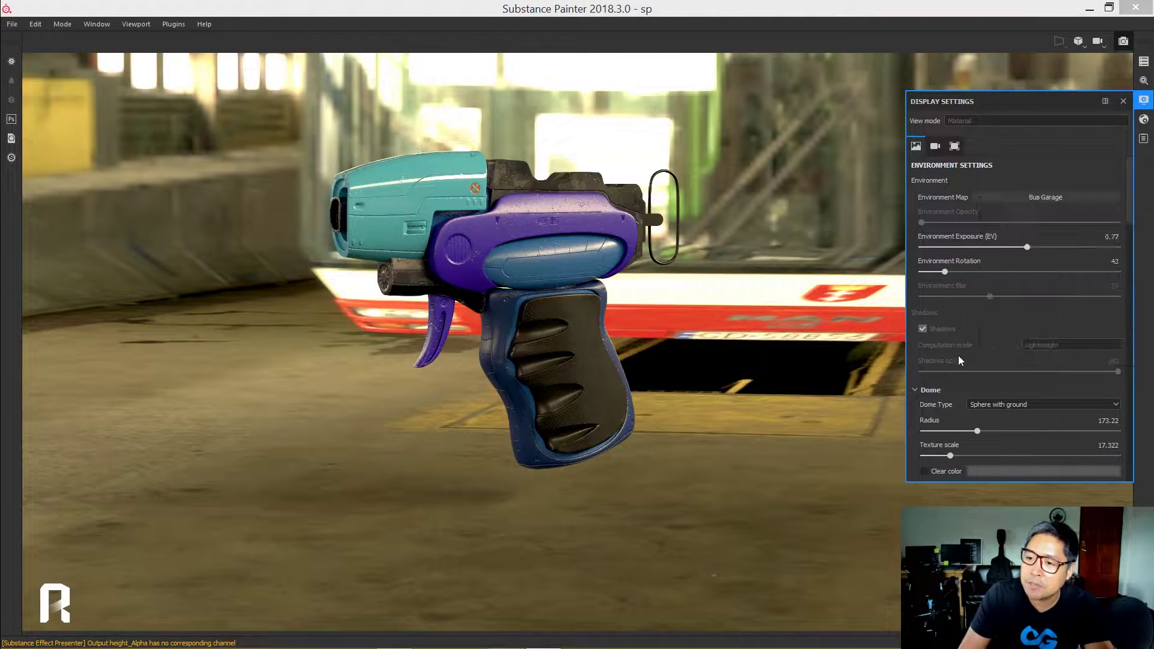
mouse_move(655, 277)
alt+mouse_down()
mouse_move(581, 278)
mouse_move(617, 275)
alt+mouse_up()
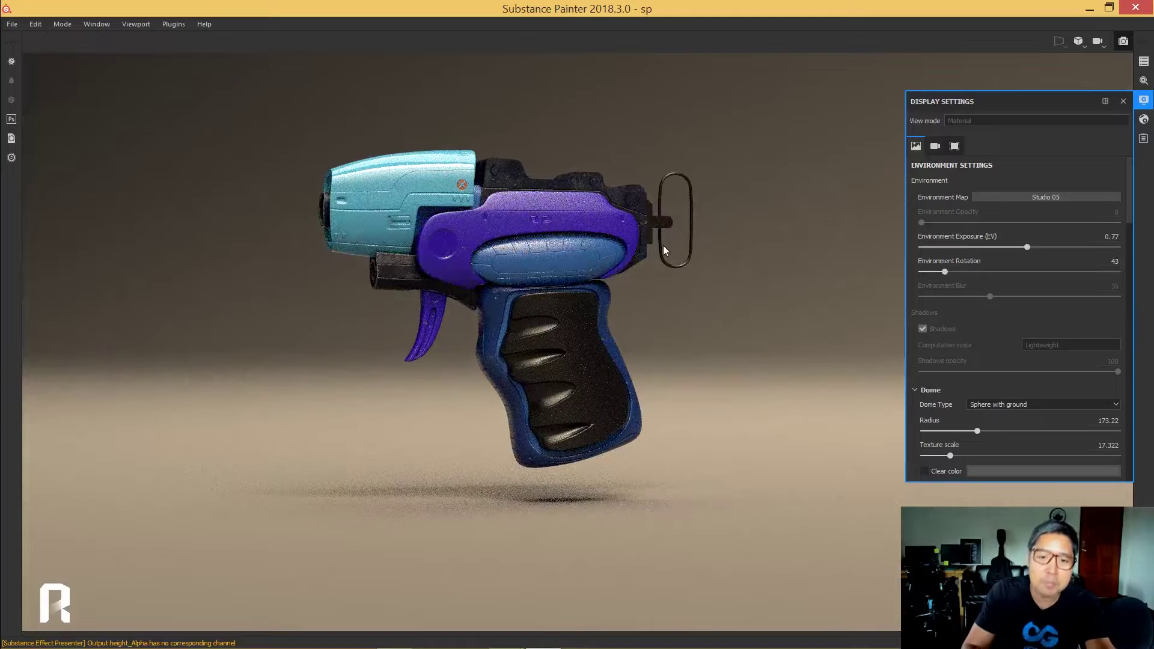
alt+right_drag(303, 283, 336, 277)
mouse_move(336, 277)
alt+mouse_down()
mouse_move(294, 286)
mouse_move(356, 245)
mouse_move(351, 219)
mouse_move(816, 296)
mouse_move(677, 245)
mouse_move(747, 222)
mouse_move(845, 252)
mouse_move(716, 240)
mouse_move(737, 273)
alt+mouse_up()
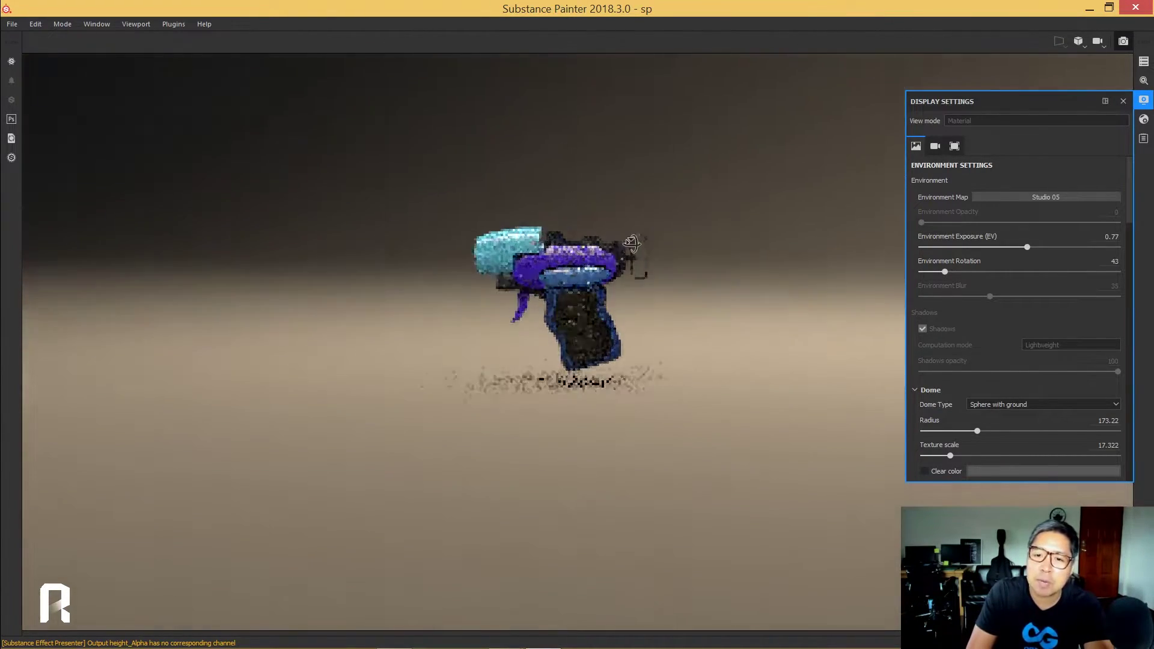
mouse_move(737, 274)
alt+right_down()
mouse_move(698, 288)
mouse_move(736, 310)
mouse_move(812, 322)
mouse_move(829, 307)
mouse_move(799, 308)
mouse_move(837, 312)
mouse_move(781, 309)
mouse_move(801, 301)
alt+right_up()
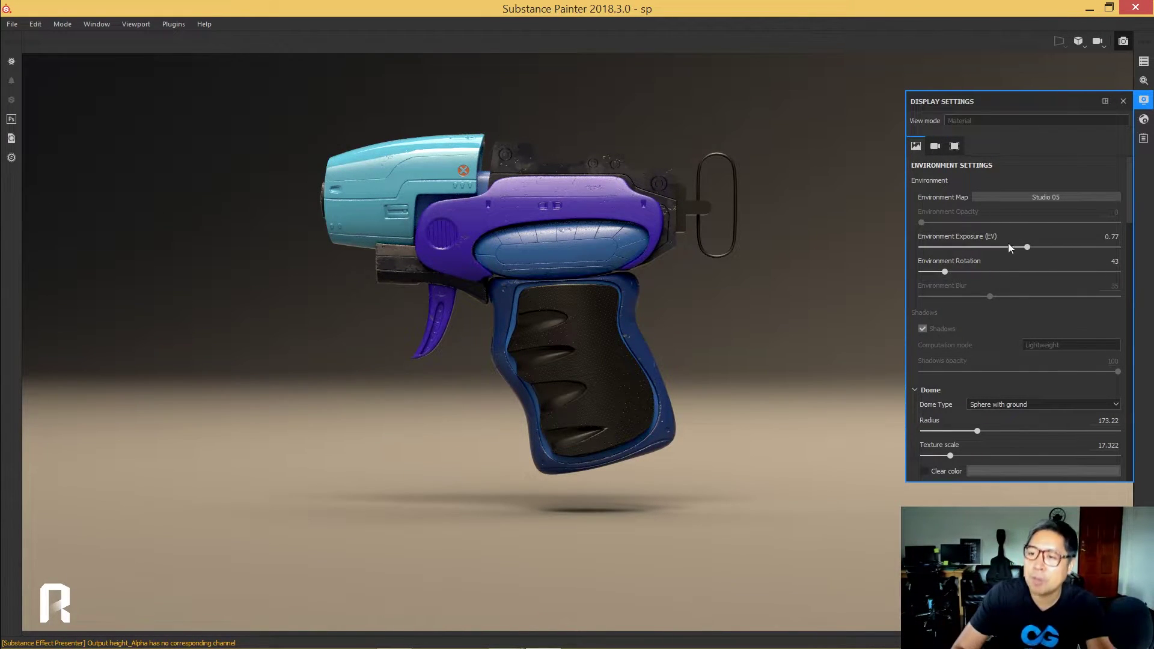
Step: Set the camera focal length to 63 mm and lower colour saturation to 0.93
click(935, 146)
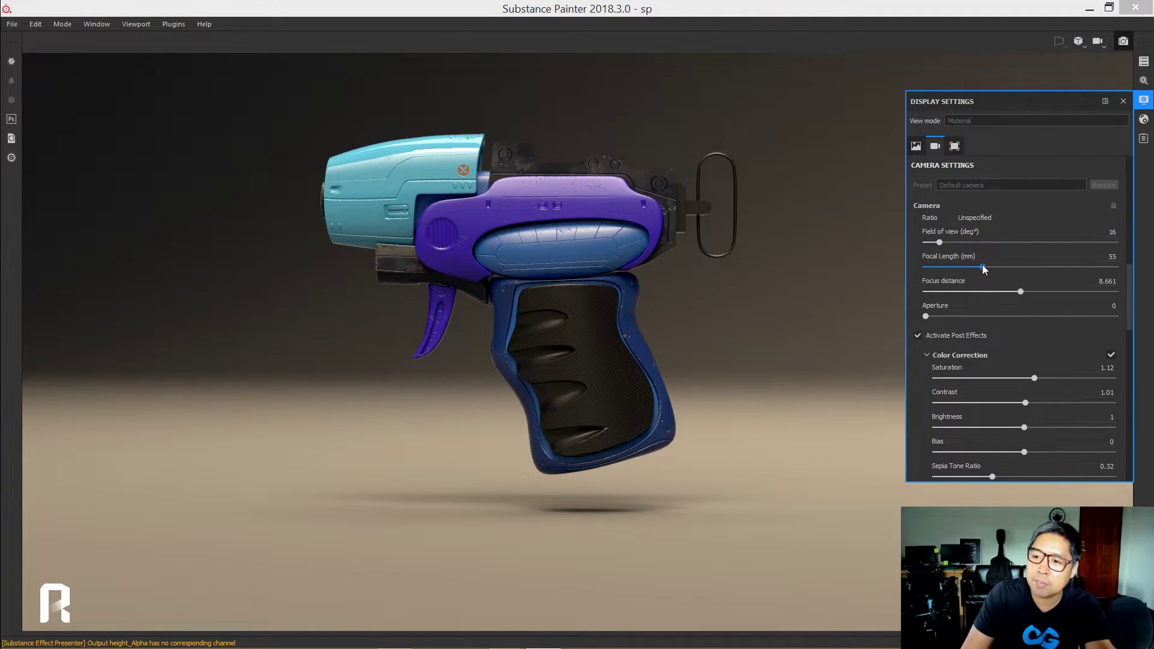
mouse_move(982, 266)
mouse_down()
mouse_move(956, 264)
mouse_move(1075, 273)
mouse_up()
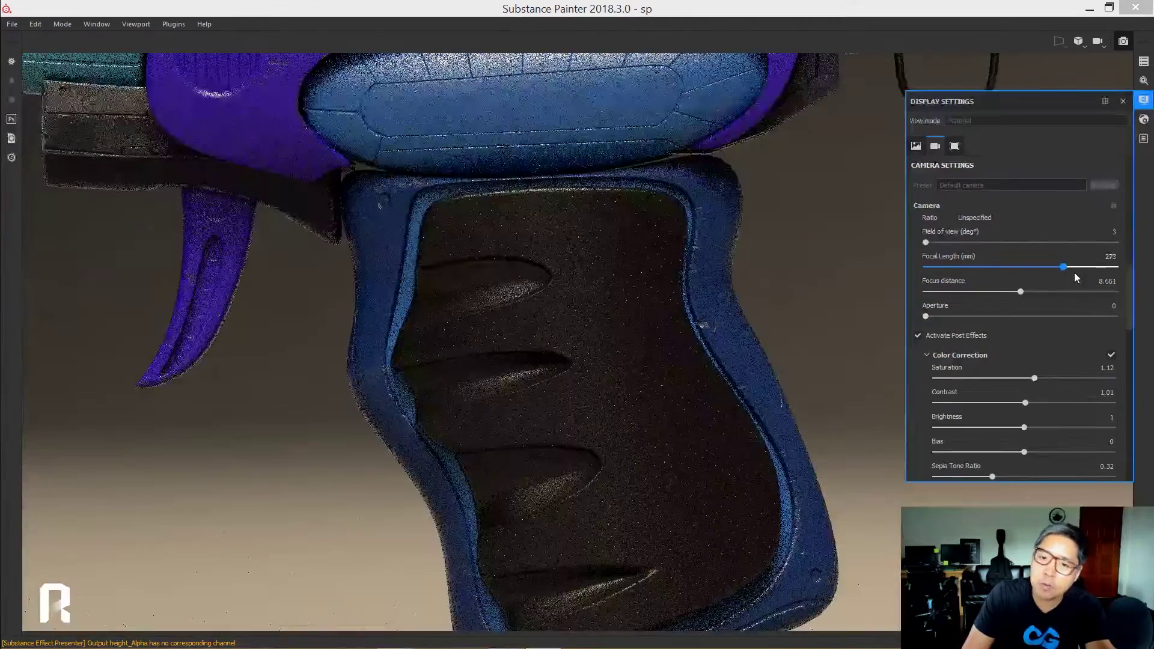
drag(1074, 273, 987, 267)
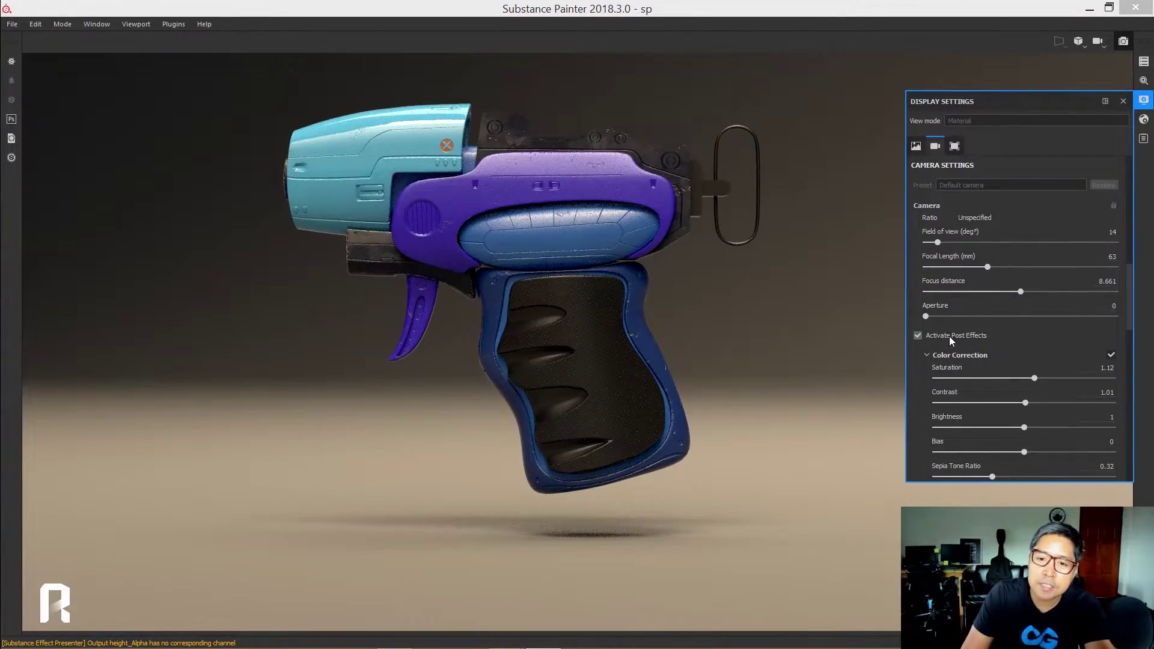
mouse_move(1034, 378)
mouse_down()
mouse_move(975, 382)
mouse_move(1033, 393)
mouse_move(1017, 394)
mouse_move(1022, 403)
mouse_up()
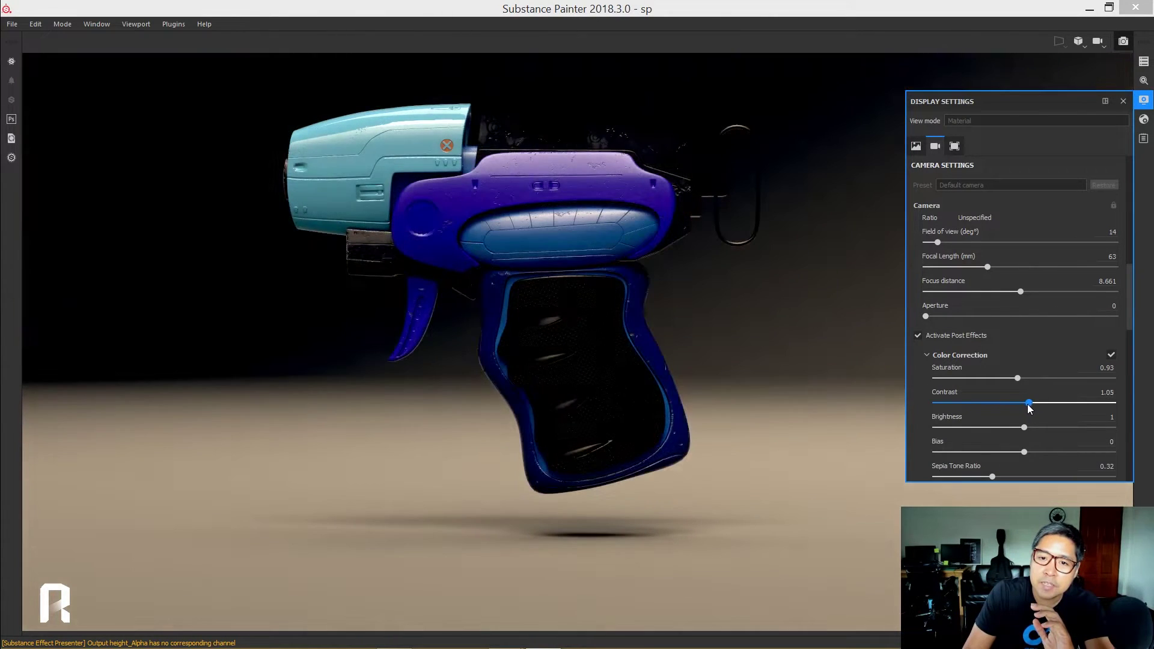
Step: Reset contrast to 1 and set sepia 0.55, white balance 7993 K and saturation 1.06
drag(1022, 403, 1025, 403)
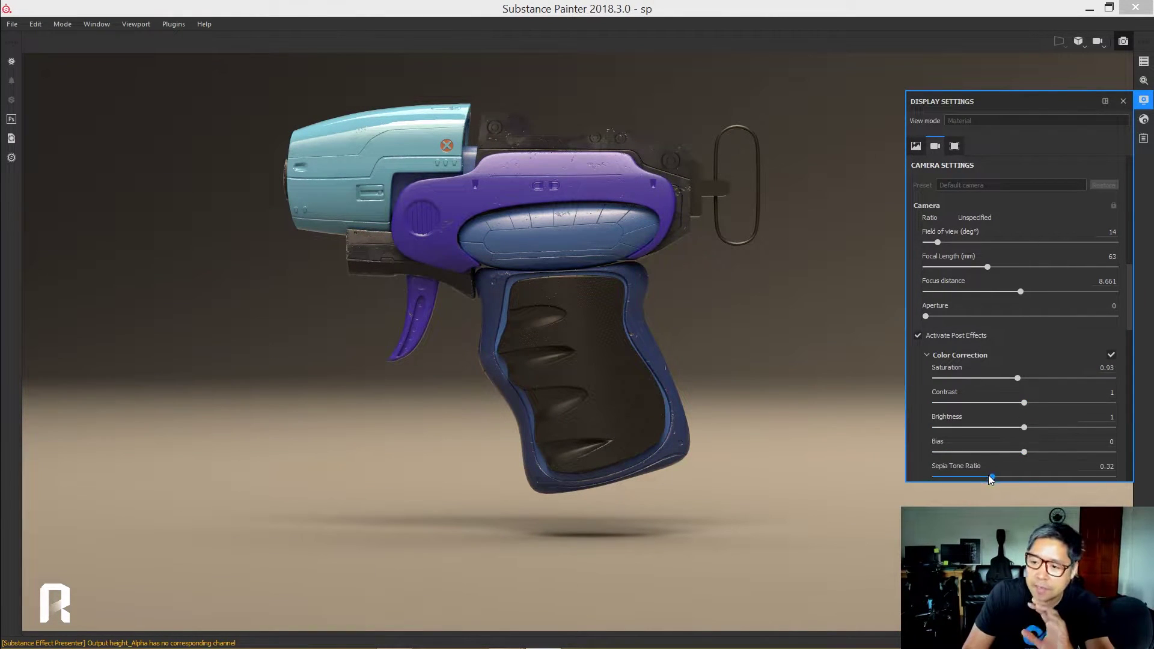
drag(992, 476, 939, 474)
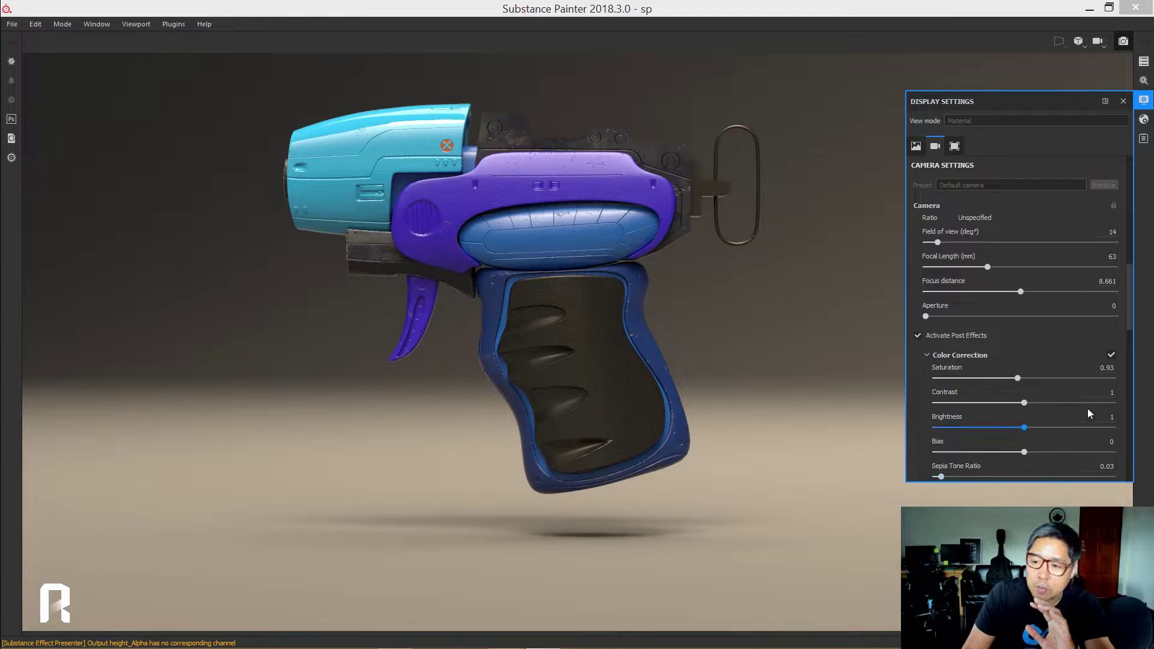
scroll(1133, 341, down, 2)
mouse_move(941, 418)
mouse_down()
mouse_move(1032, 417)
mouse_move(985, 446)
mouse_up()
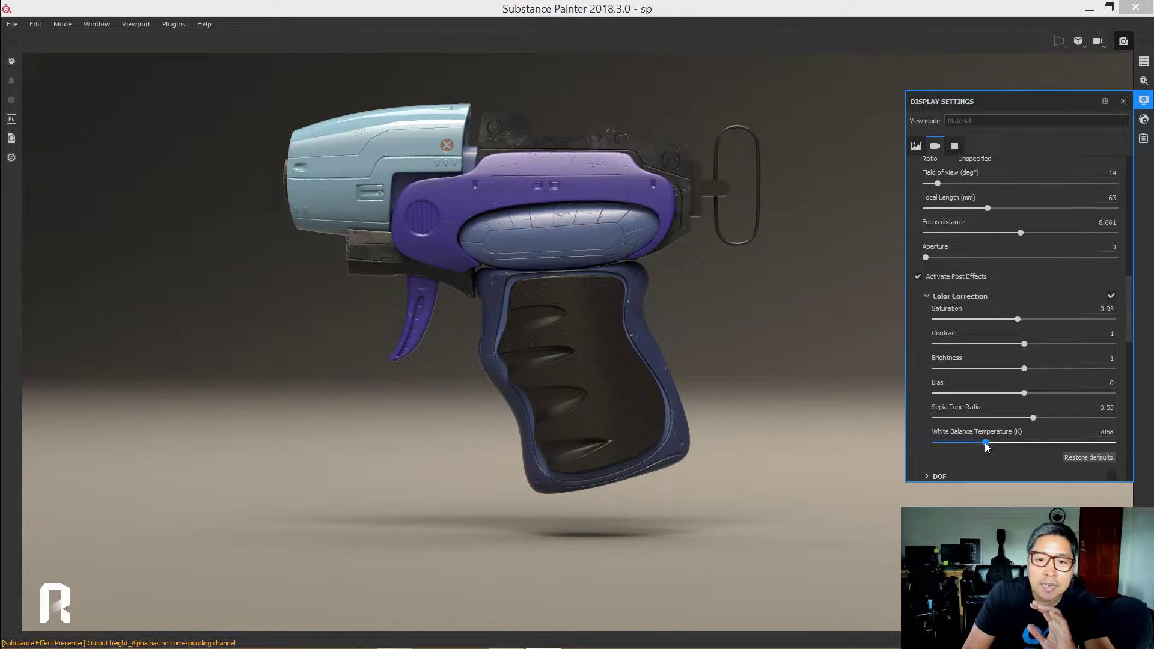
drag(1017, 320, 1029, 320)
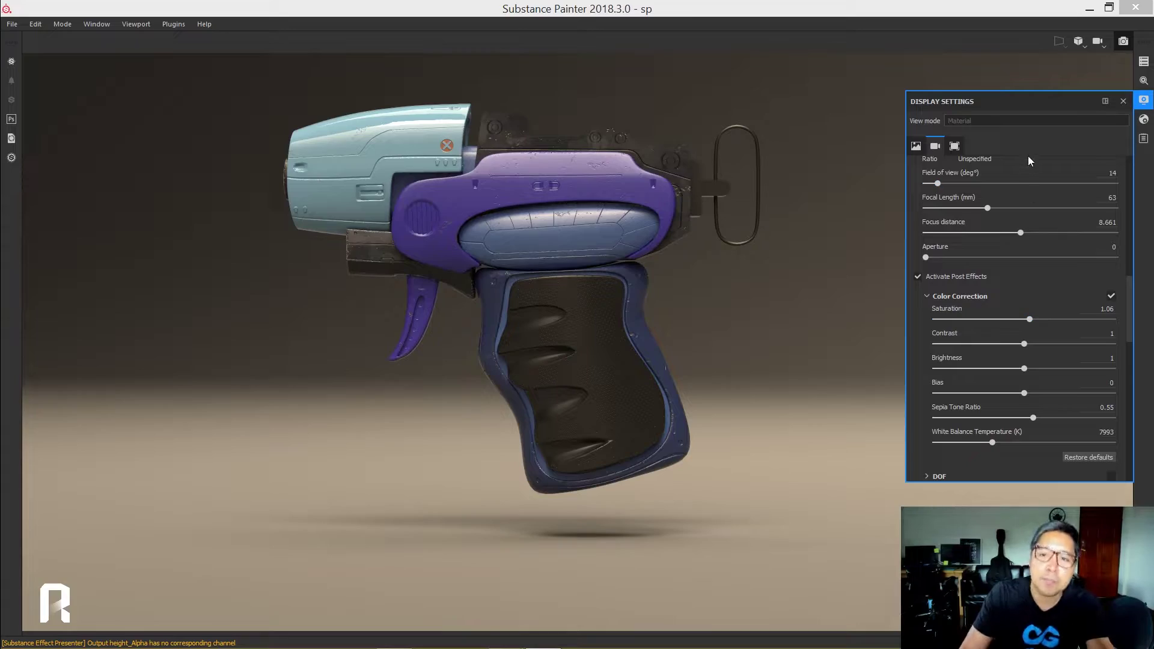
Step: Render the blaster in Iray, adjust the view and environment rotation, and start saving the render
click(1123, 102)
key(F10)
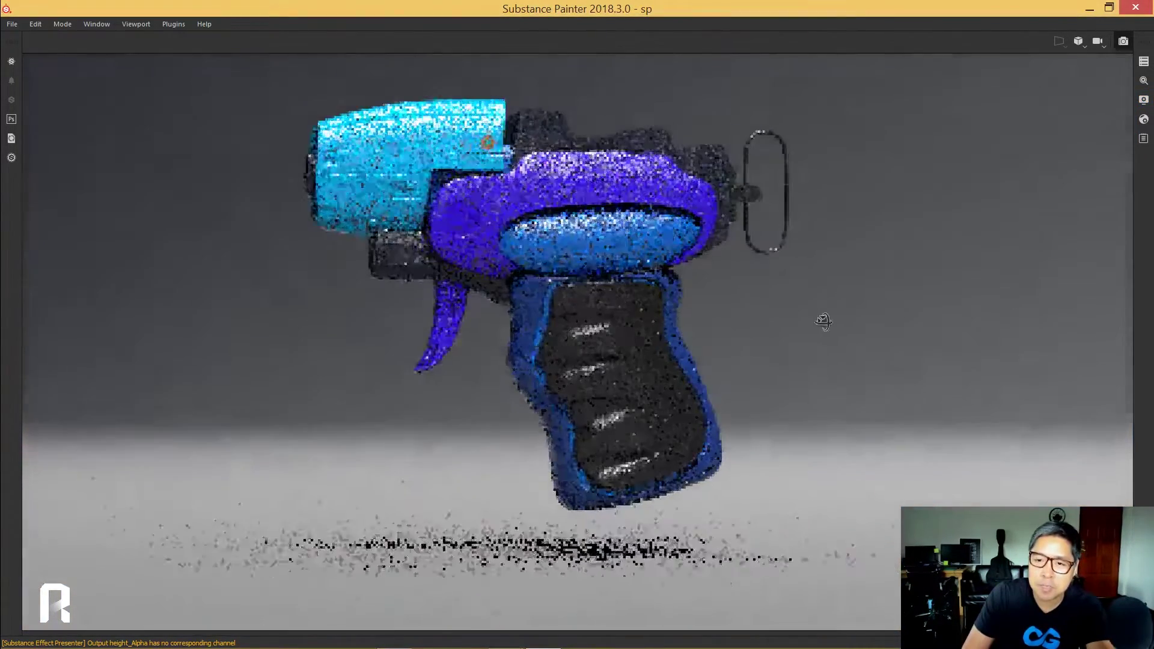
alt+drag(852, 327, 835, 297)
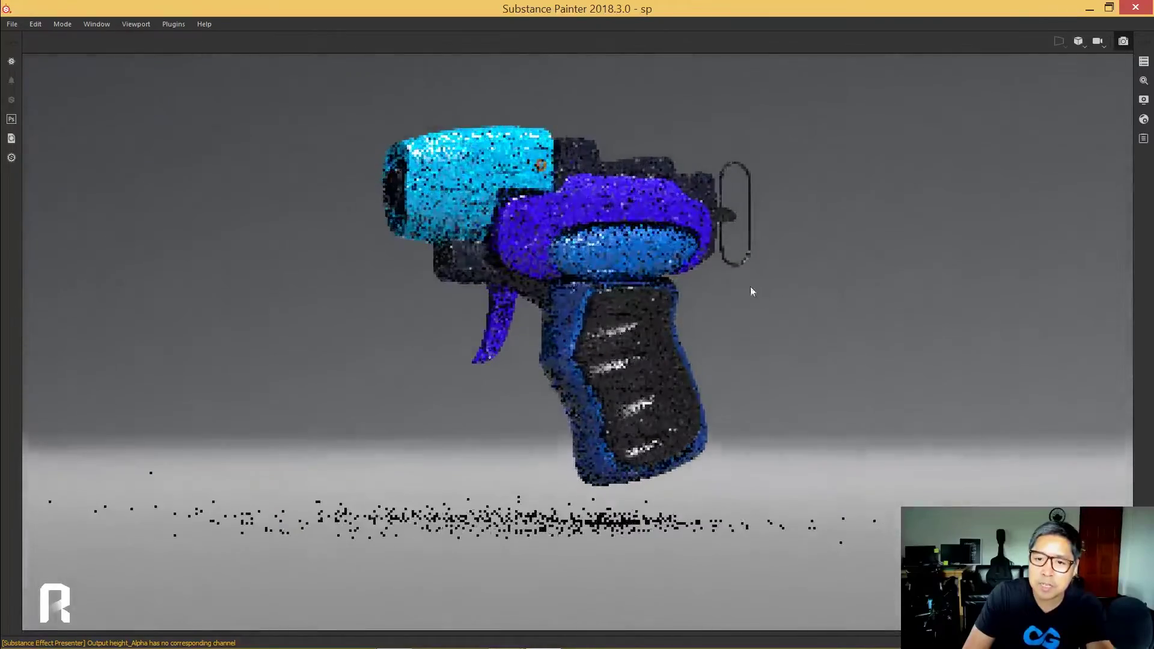
shift+right_drag(838, 286, 798, 283)
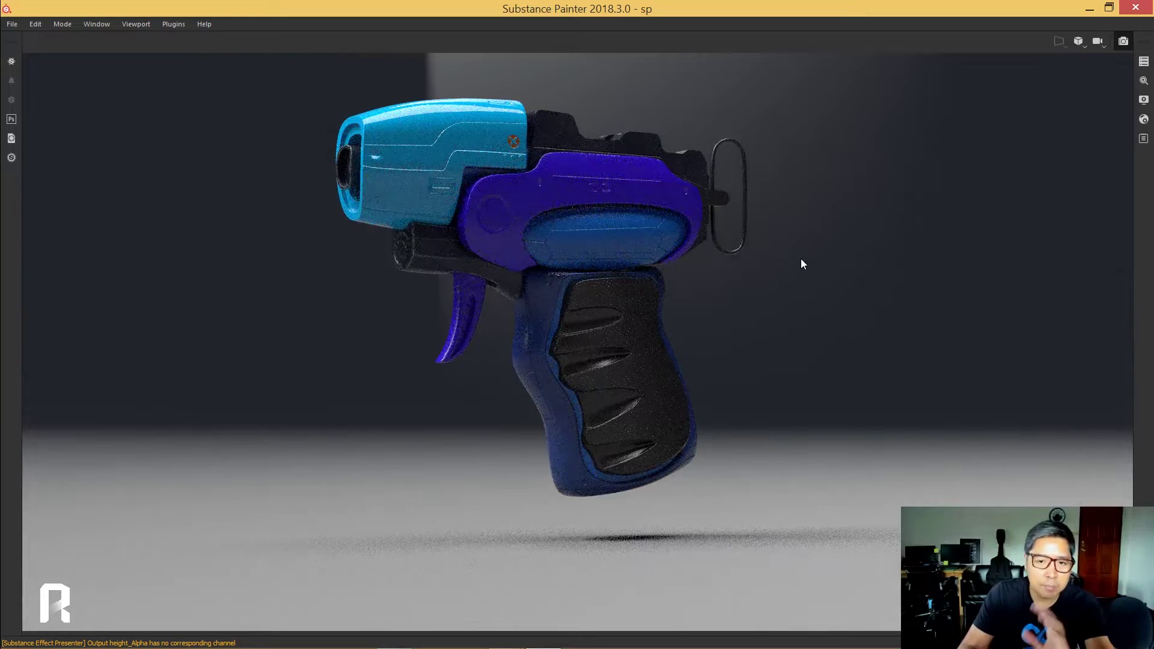
click(1143, 81)
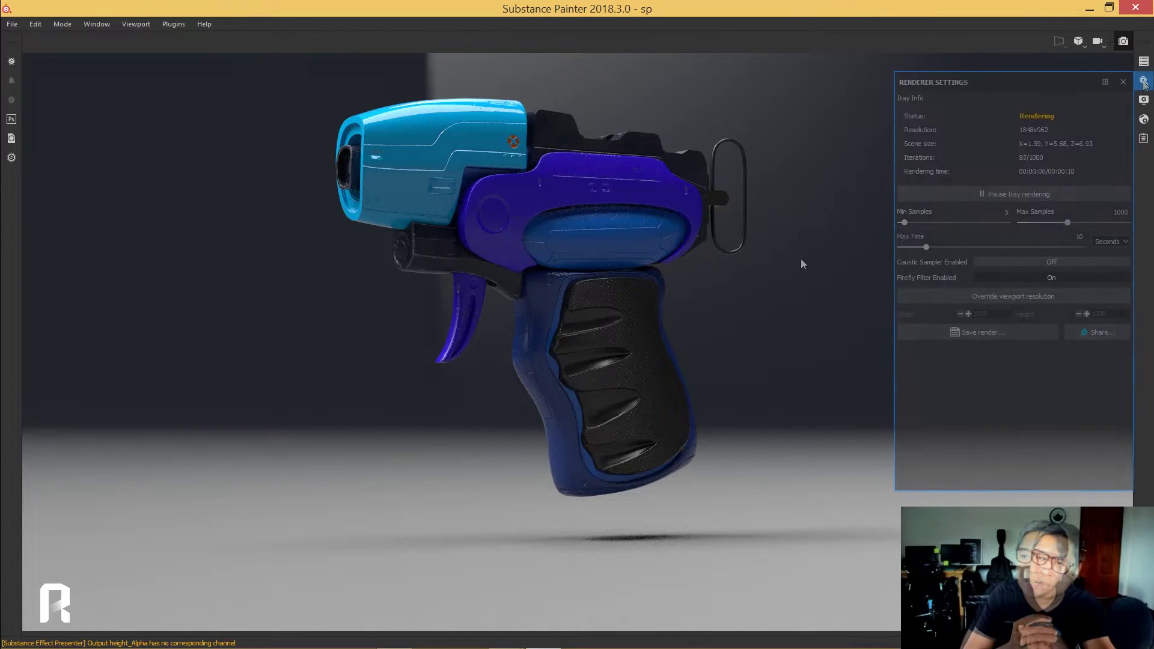
click(1001, 336)
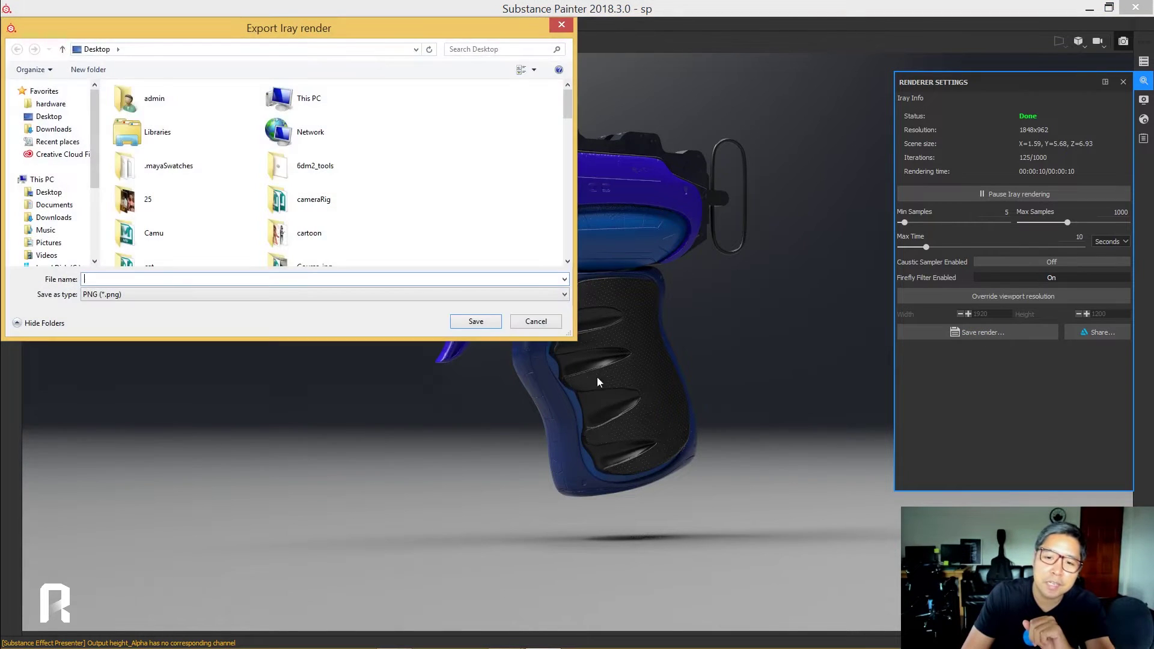
Step: Keep PNG as the image format and finish exporting the Iray render
click(564, 294)
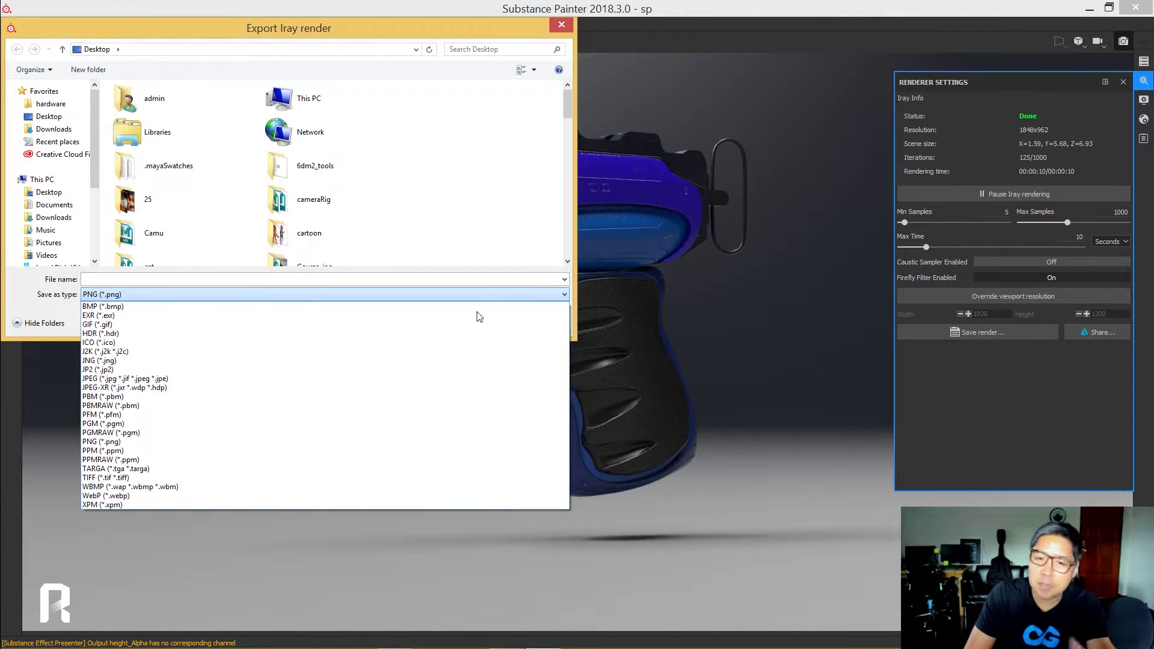
click(567, 27)
click(566, 27)
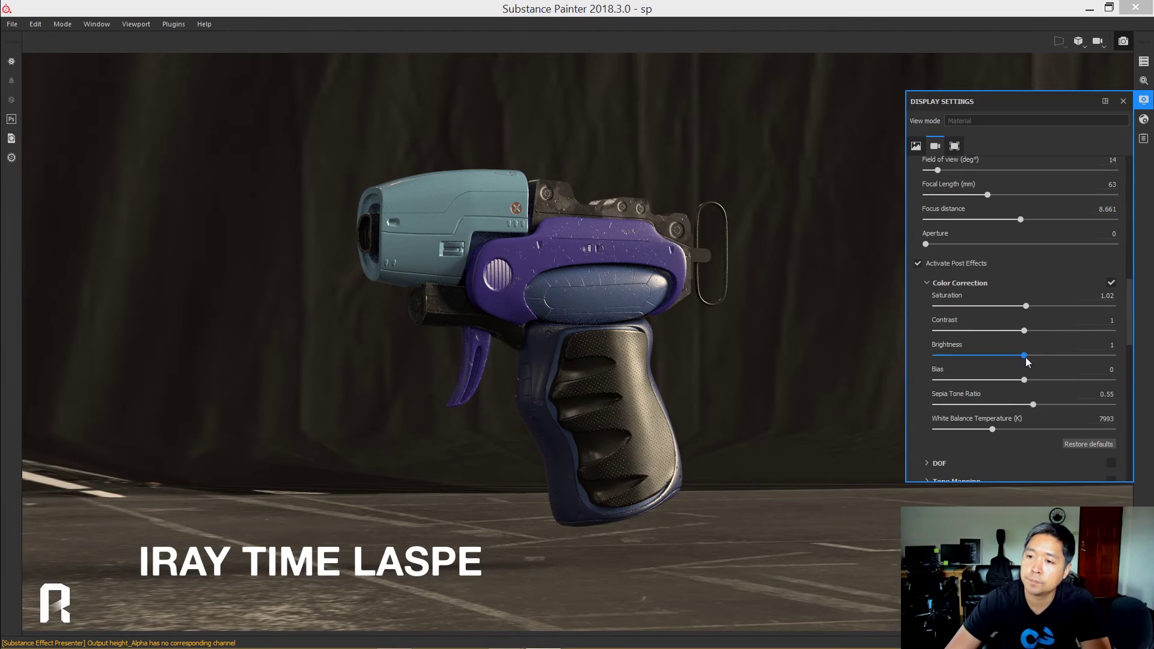
Step: Enable depth of field at focus 34.644 and aperture 0.787, with sepia 0.26 and white balance 7568 K
drag(994, 428, 992, 429)
scroll(1101, 445, down, 1)
click(1109, 427)
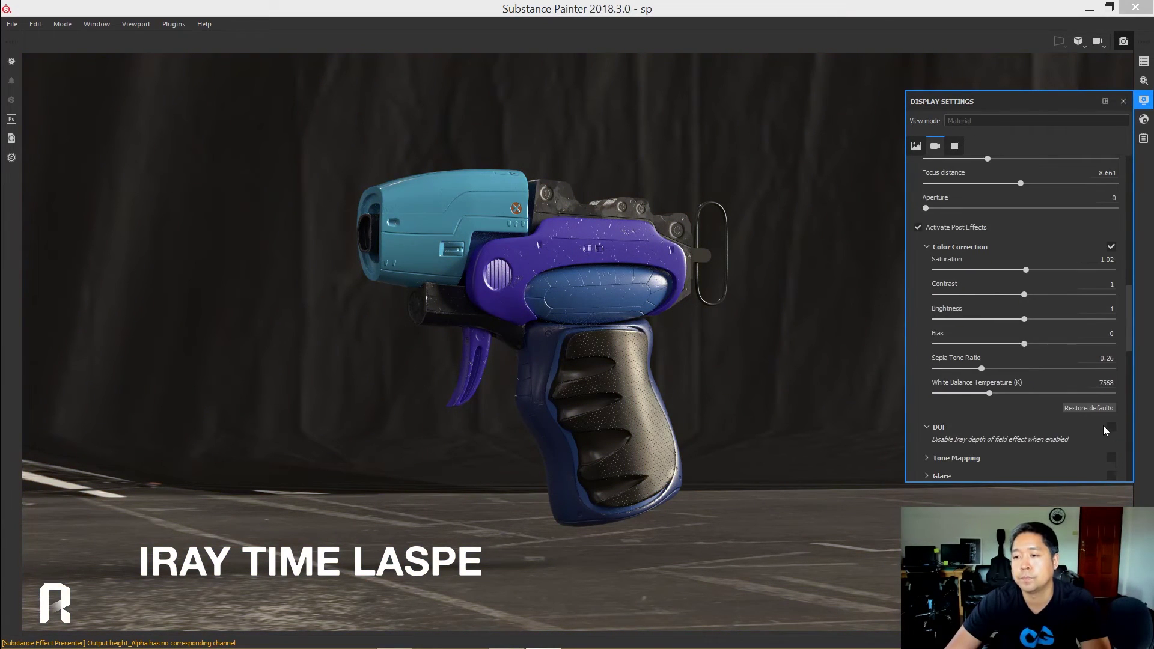
drag(925, 208, 950, 210)
mouse_move(1019, 183)
mouse_down()
mouse_move(1007, 186)
mouse_move(1086, 186)
mouse_up()
drag(952, 208, 1005, 208)
drag(1094, 183, 1114, 184)
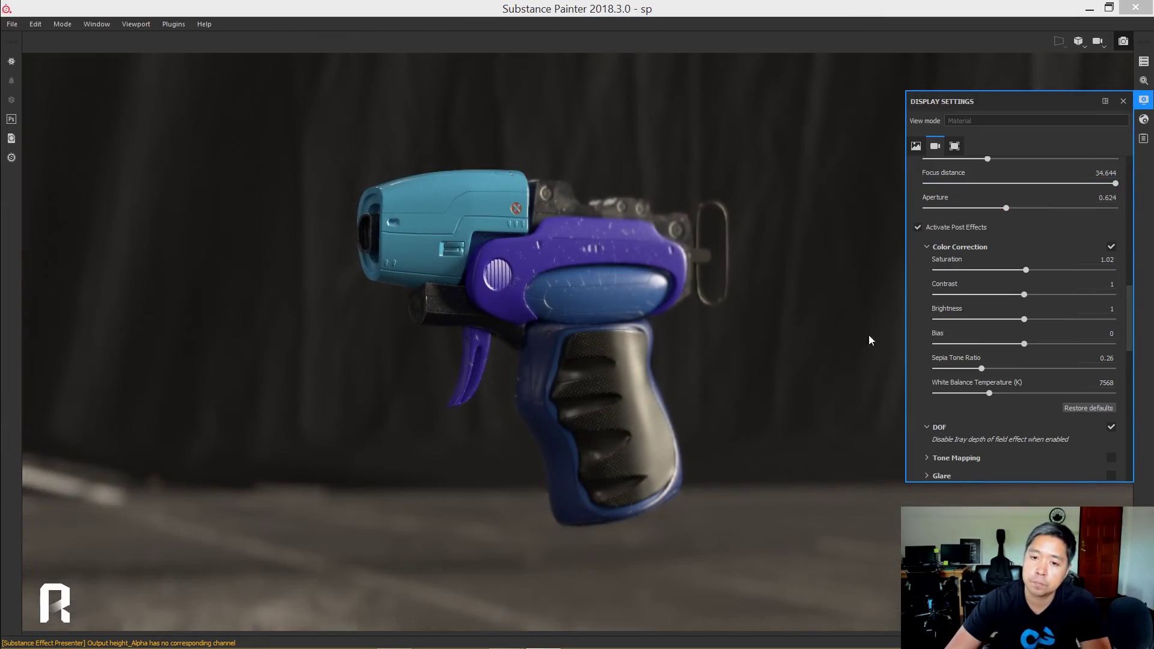
mouse_move(798, 324)
shift+right_down()
mouse_move(759, 290)
mouse_move(773, 293)
shift+right_up()
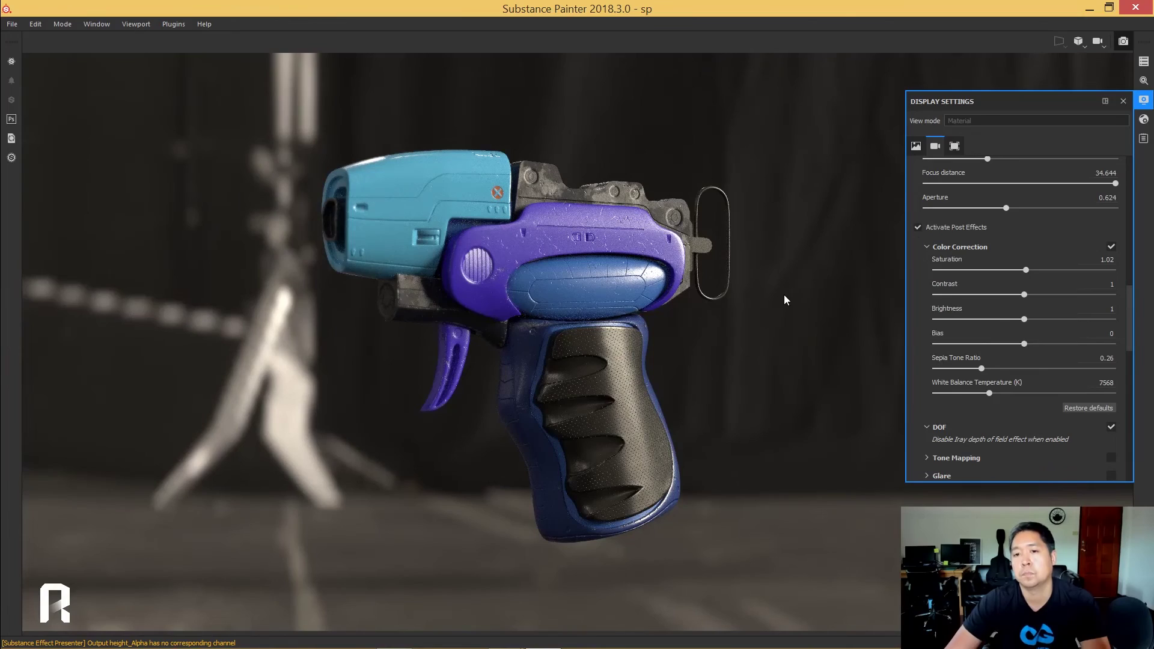
drag(1005, 208, 951, 220)
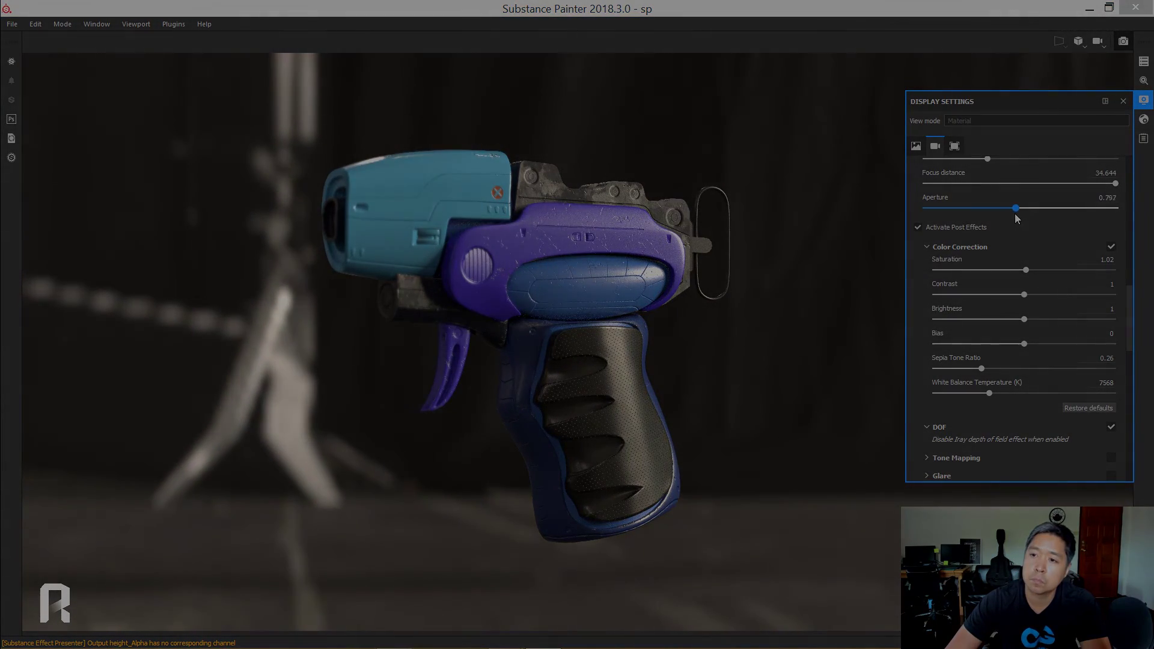